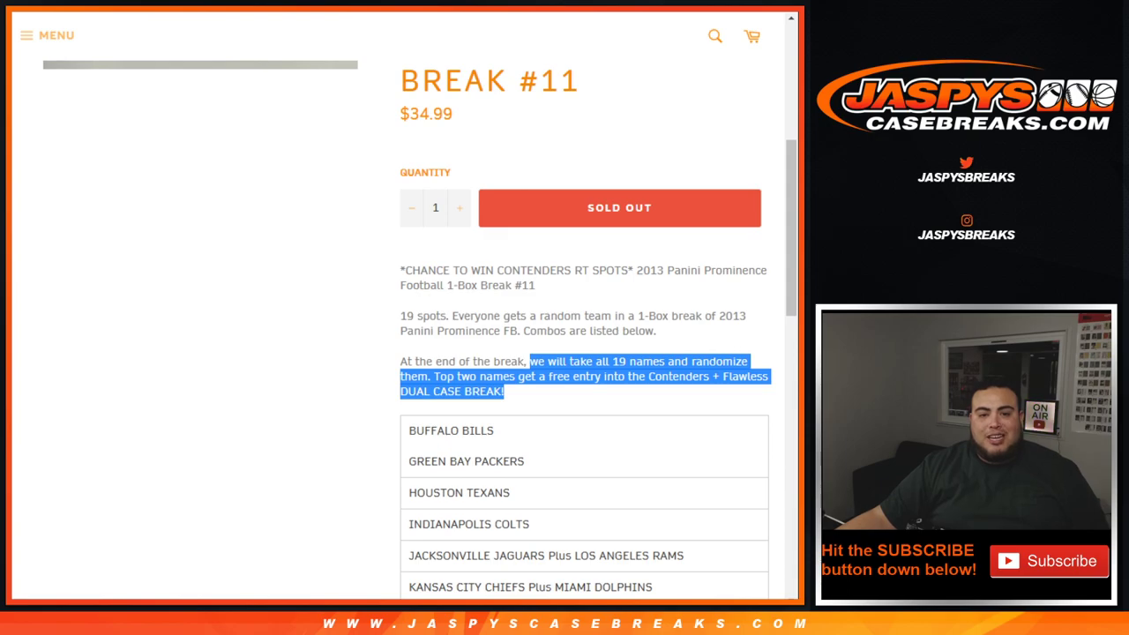
Switch to the RANDOM.ORG Dice Roller and roll 2 virtual dice
{"action": "scroll", "coordinate": [401, 317], "scroll_direction": "up", "scroll_amount": 3}
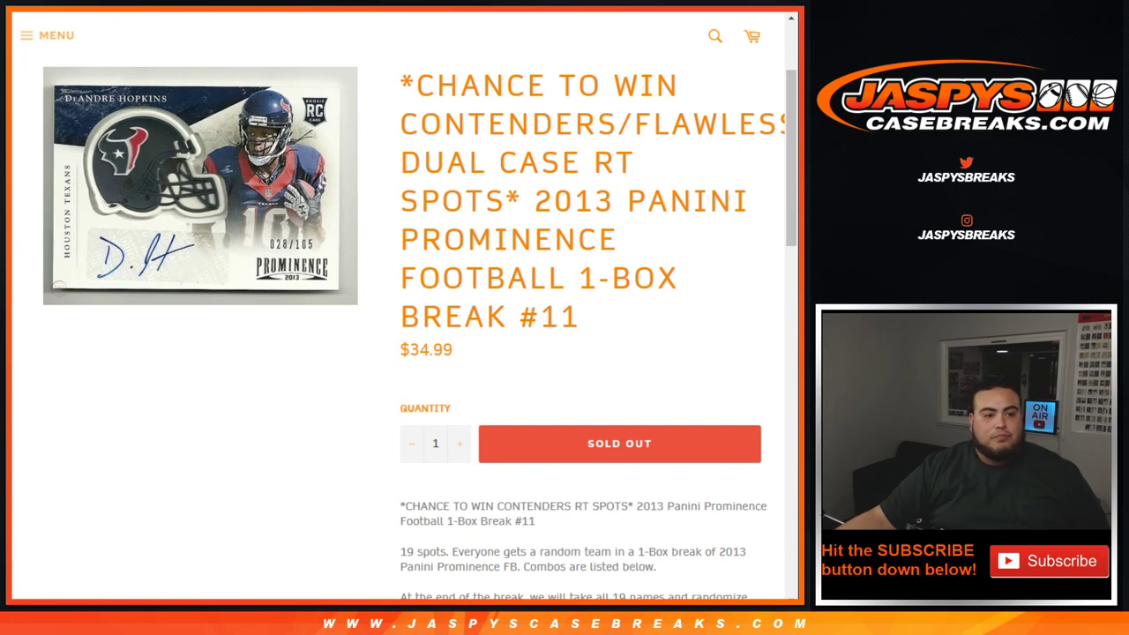
{"action": "key", "text": "ctrl+Tab"}
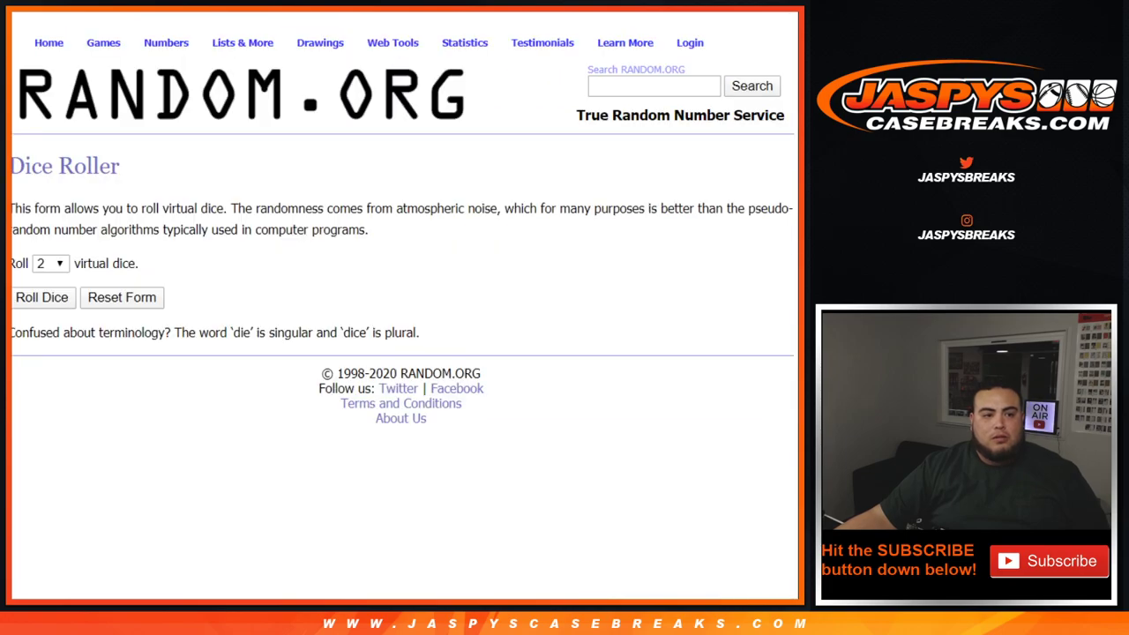
{"action": "left_click", "coordinate": [42, 297]}
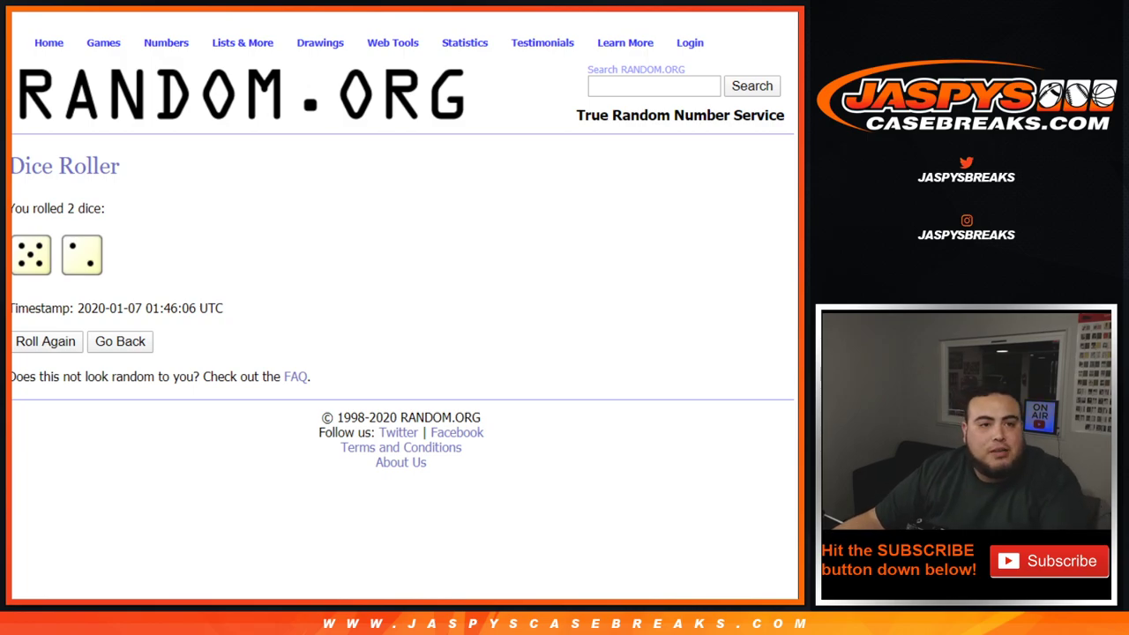
Randomize the list of participant names seven times in the RANDOM.ORG List Randomizer
{"action": "key", "text": "ctrl+Tab"}
{"action": "scroll", "coordinate": [226, 427], "scroll_direction": "up", "scroll_amount": 3}
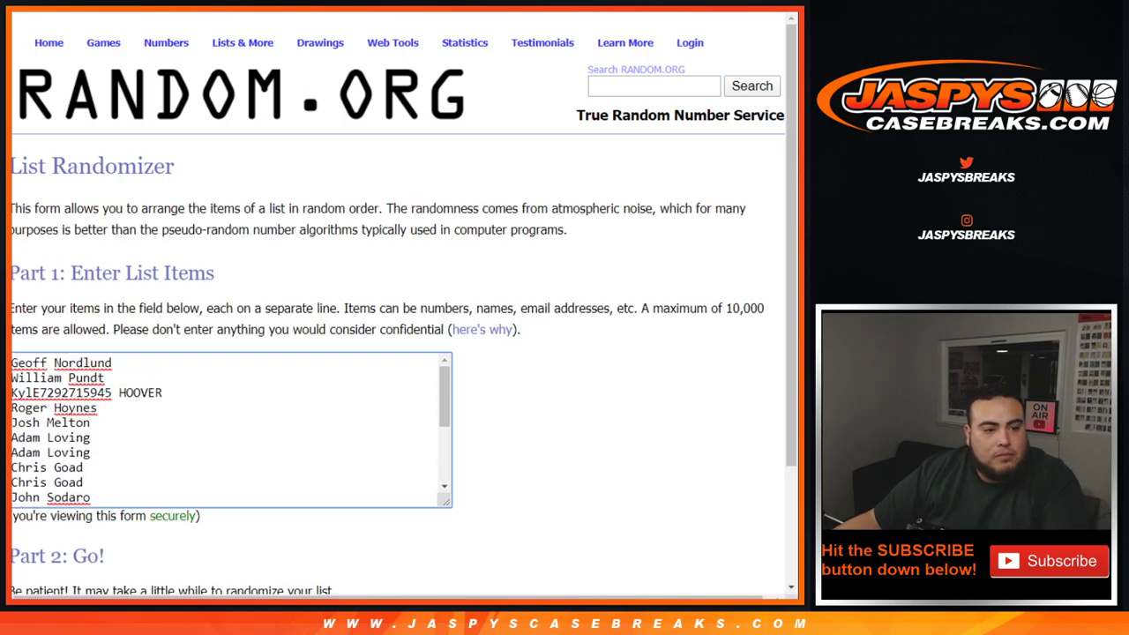
{"action": "scroll", "coordinate": [400, 352], "scroll_direction": "down", "scroll_amount": 2}
{"action": "left_click", "coordinate": [49, 473]}
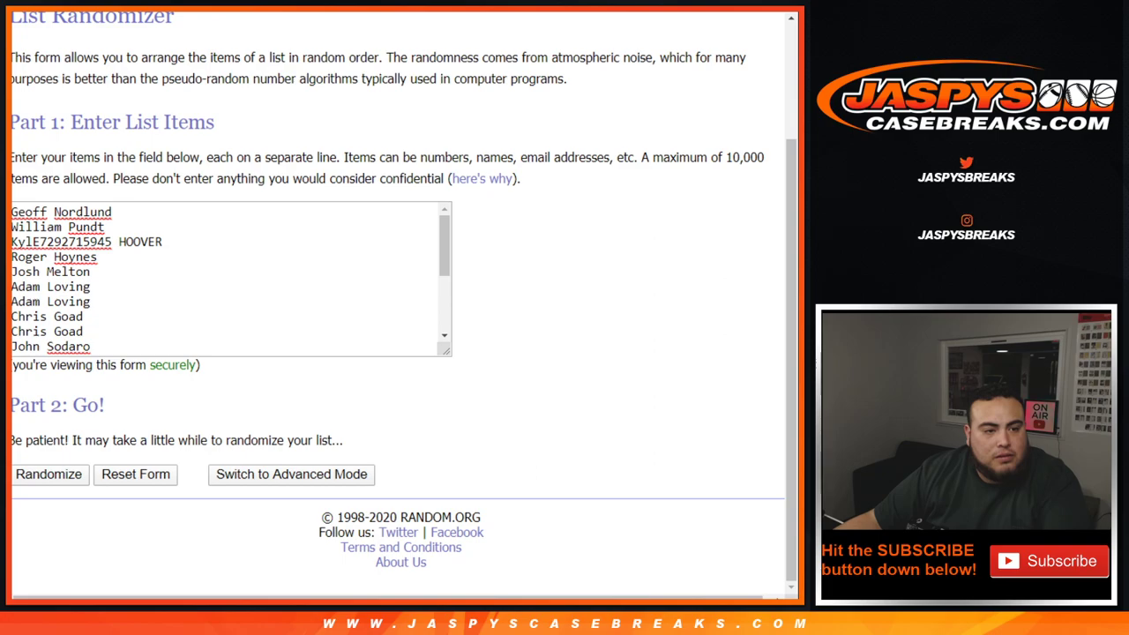
{"action": "scroll", "coordinate": [398, 304], "scroll_direction": "down", "scroll_amount": 1}
{"action": "left_click", "coordinate": [34, 474]}
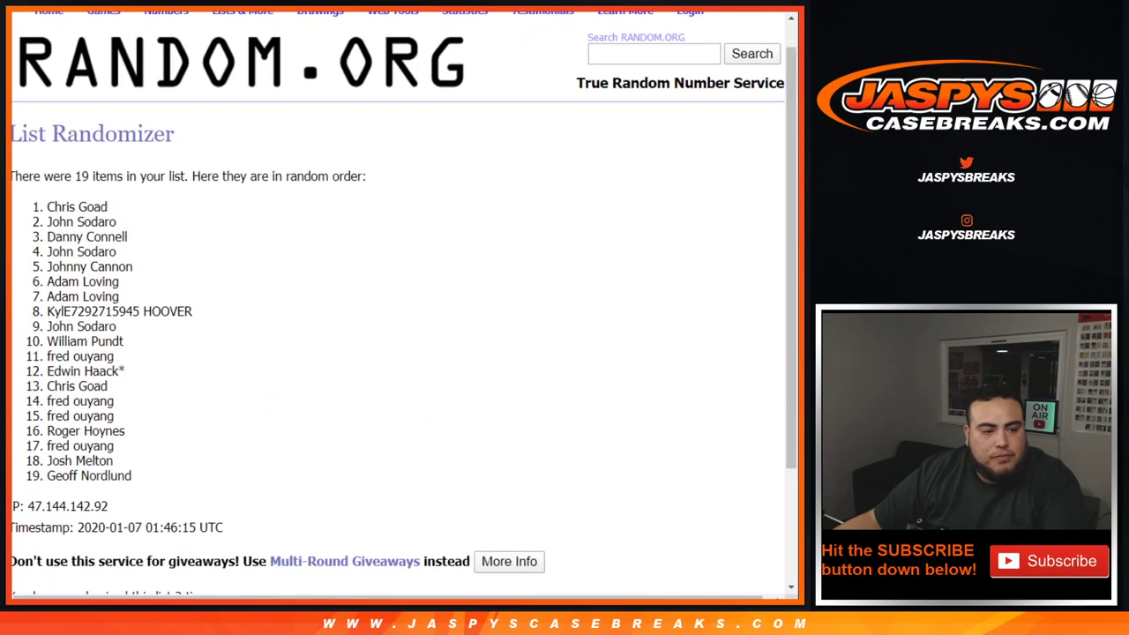
{"action": "scroll", "coordinate": [33, 473], "scroll_direction": "down", "scroll_amount": 2}
{"action": "left_click", "coordinate": [34, 473]}
{"action": "left_click", "coordinate": [34, 474]}
{"action": "left_click", "coordinate": [34, 474]}
{"action": "scroll", "coordinate": [33, 473], "scroll_direction": "down", "scroll_amount": 2}
{"action": "left_click", "coordinate": [34, 473]}
{"action": "scroll", "coordinate": [33, 473], "scroll_direction": "down", "scroll_amount": 1}
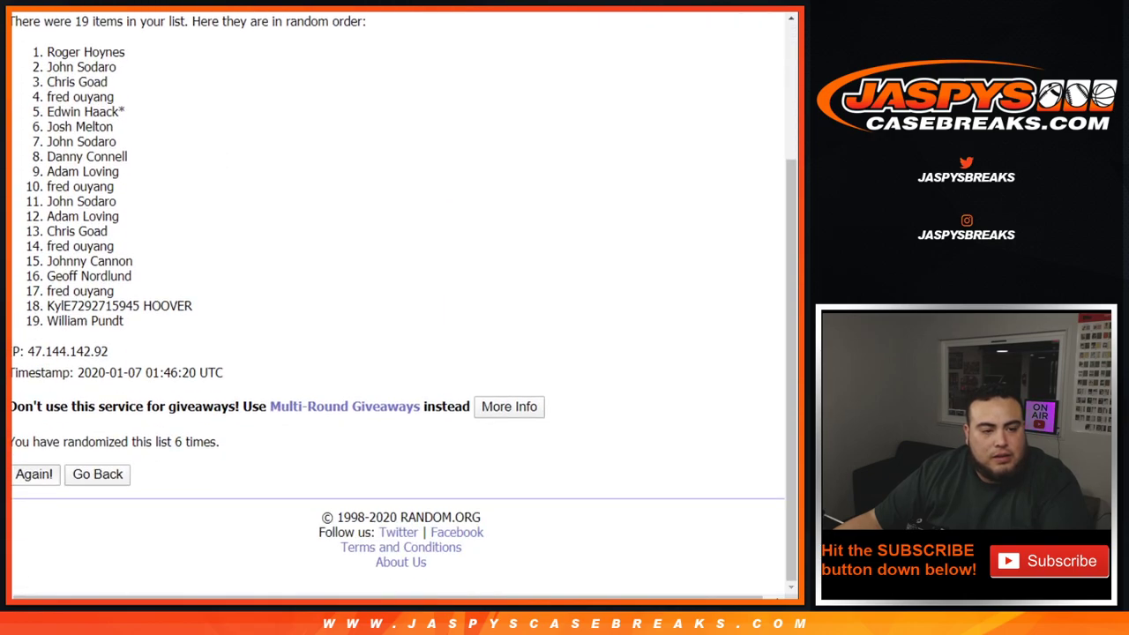
{"action": "left_click", "coordinate": [33, 473]}
{"action": "scroll", "coordinate": [398, 303], "scroll_direction": "down", "scroll_amount": 1}
{"action": "left_click_drag", "start_coordinate": [174, 441], "coordinate": [231, 445]}
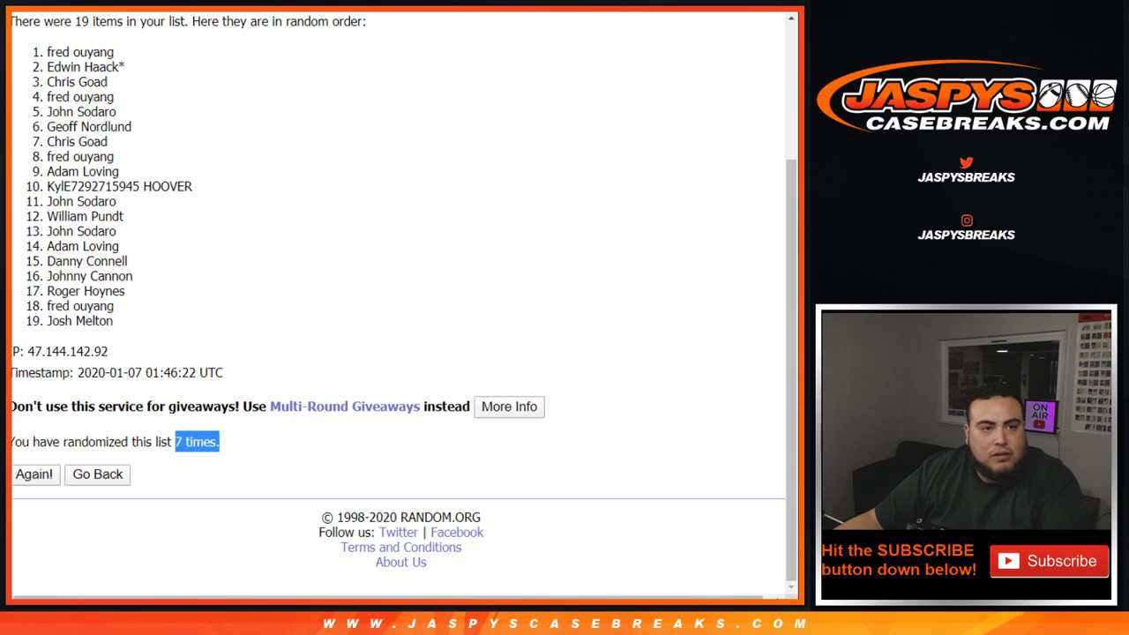
Copy all 19 randomized participant names into column A of the blank Google Sheets spreadsheet, starting at A1
{"action": "key", "text": "ctrl+shift+Tab"}
{"action": "key", "text": "ctrl+Tab"}
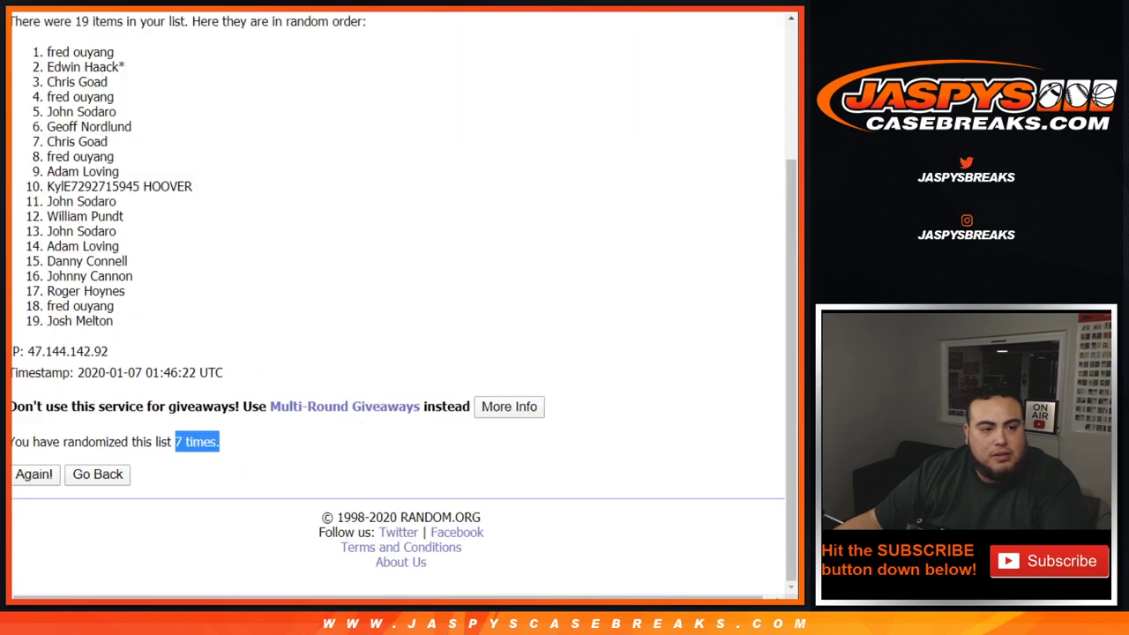
{"action": "scroll", "coordinate": [397, 352], "scroll_direction": "up", "scroll_amount": 4}
{"action": "scroll", "coordinate": [115, 252], "scroll_direction": "down", "scroll_amount": 4}
{"action": "left_click_drag", "start_coordinate": [47, 239], "coordinate": [112, 321]}
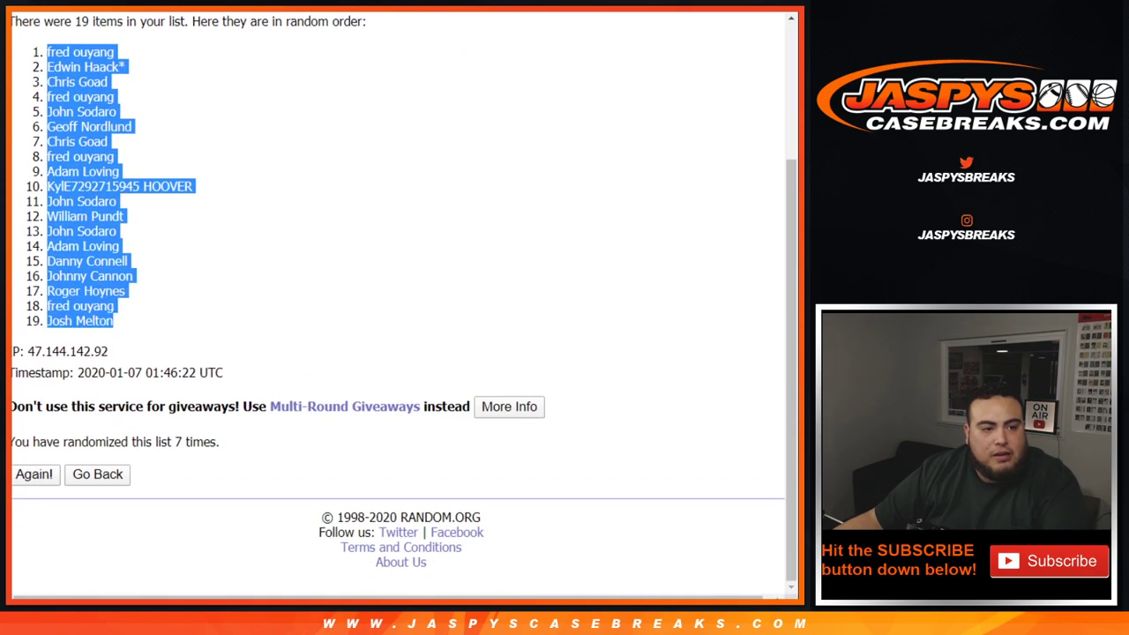
{"action": "key", "text": "ctrl+c"}
{"action": "key", "text": "ctrl+Tab"}
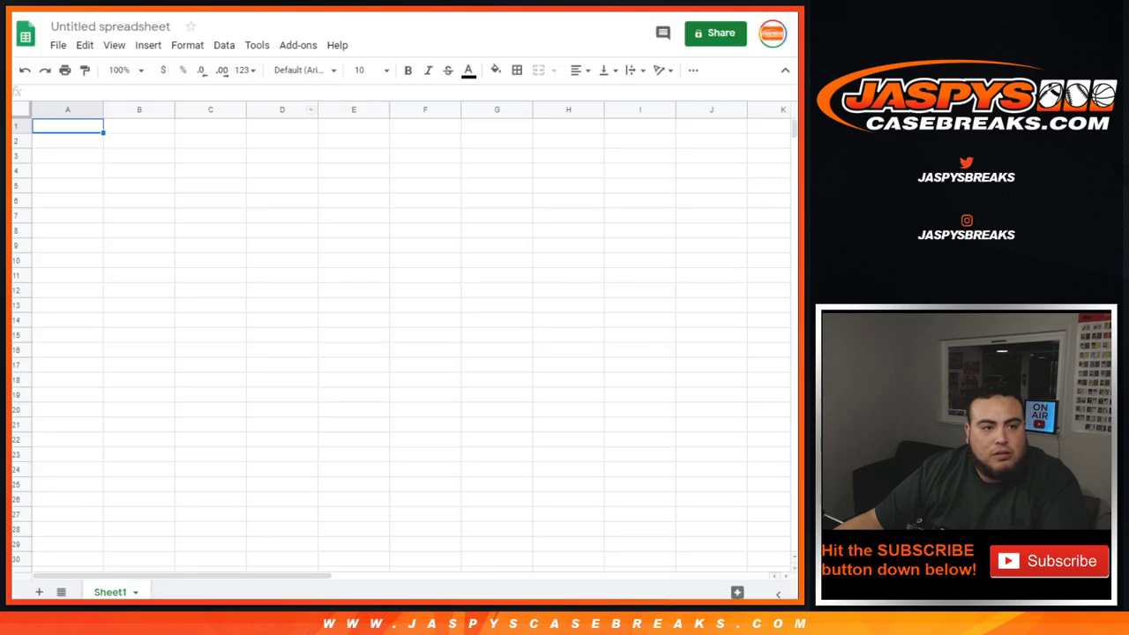
{"action": "key", "text": "ctrl+v"}
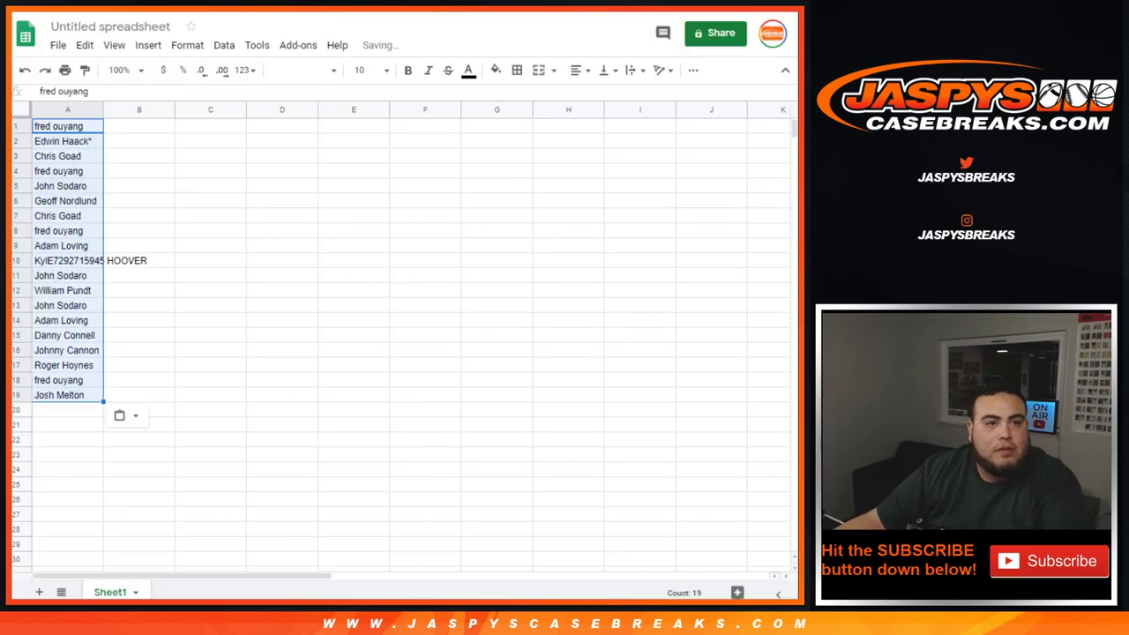
Randomize the list of football teams and team combos seven times in the RANDOM.ORG List Randomizer
{"action": "key", "text": "ctrl+Tab"}
{"action": "key", "text": "ctrl+Tab"}
{"action": "key", "text": "ctrl+Tab"}
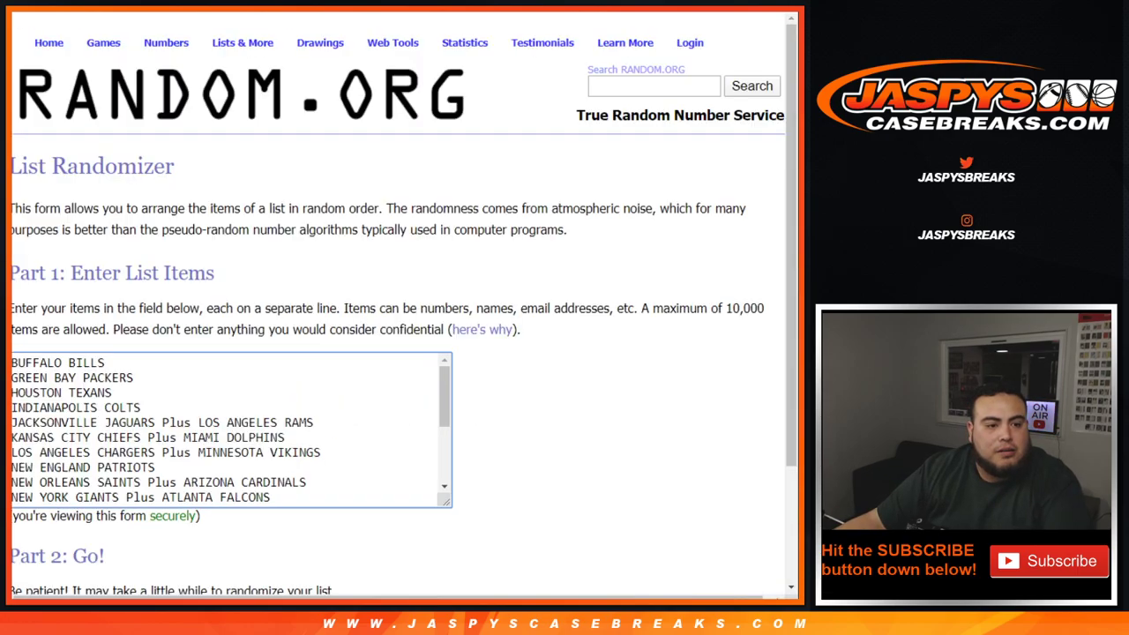
{"action": "scroll", "coordinate": [229, 429], "scroll_direction": "down", "scroll_amount": 5}
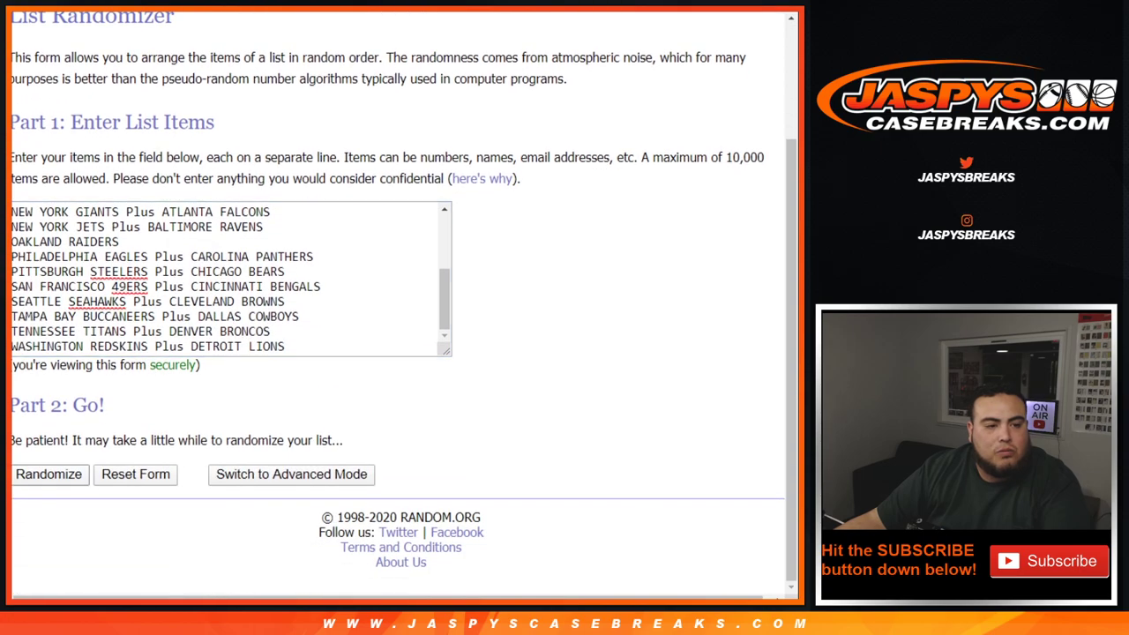
{"action": "left_click", "coordinate": [37, 473]}
{"action": "scroll", "coordinate": [397, 309], "scroll_direction": "down", "scroll_amount": 3}
{"action": "left_click", "coordinate": [37, 473]}
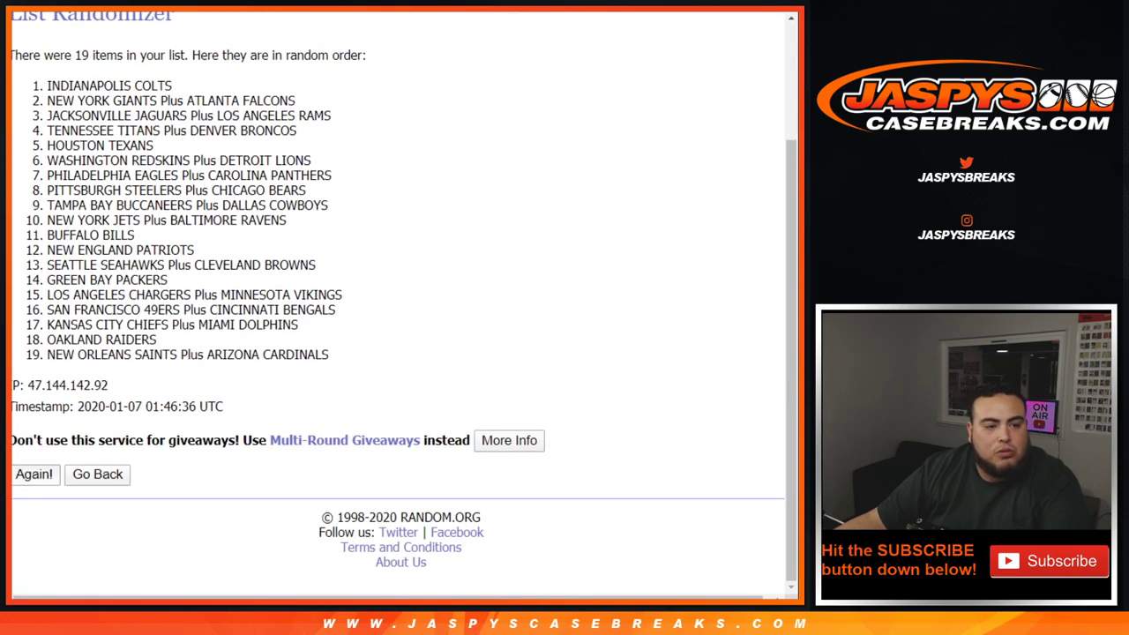
{"action": "left_click", "coordinate": [33, 473]}
{"action": "scroll", "coordinate": [396, 353], "scroll_direction": "down", "scroll_amount": 2}
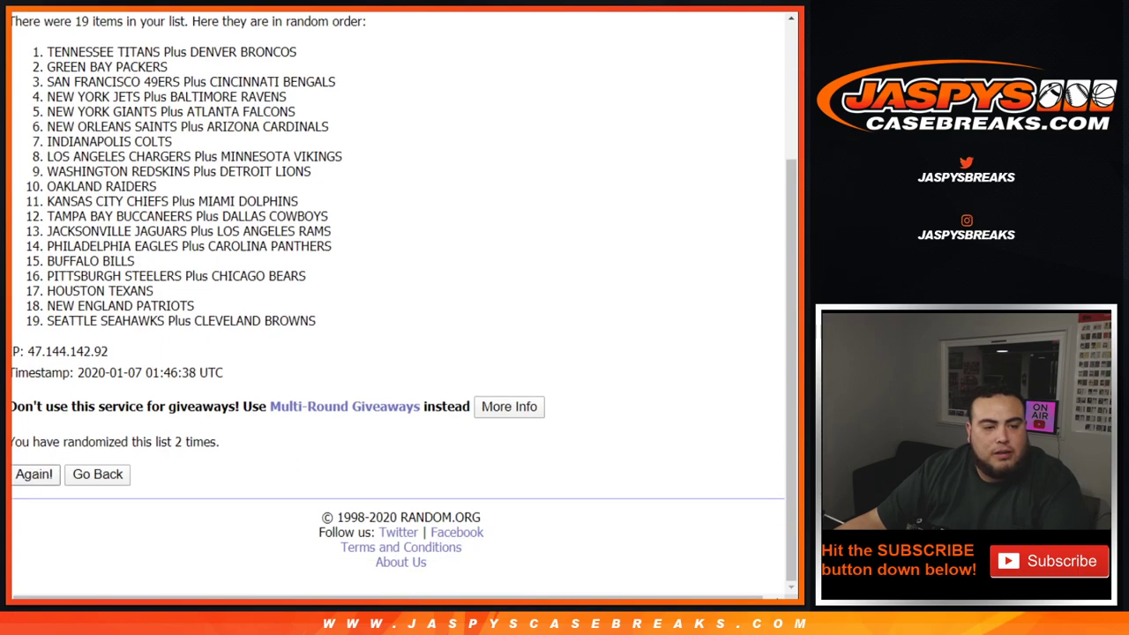
{"action": "left_click", "coordinate": [33, 473]}
{"action": "scroll", "coordinate": [397, 353], "scroll_direction": "down", "scroll_amount": 2}
{"action": "left_click", "coordinate": [33, 473]}
{"action": "scroll", "coordinate": [397, 353], "scroll_direction": "down", "scroll_amount": 2}
{"action": "left_click", "coordinate": [33, 474]}
{"action": "scroll", "coordinate": [397, 353], "scroll_direction": "down", "scroll_amount": 2}
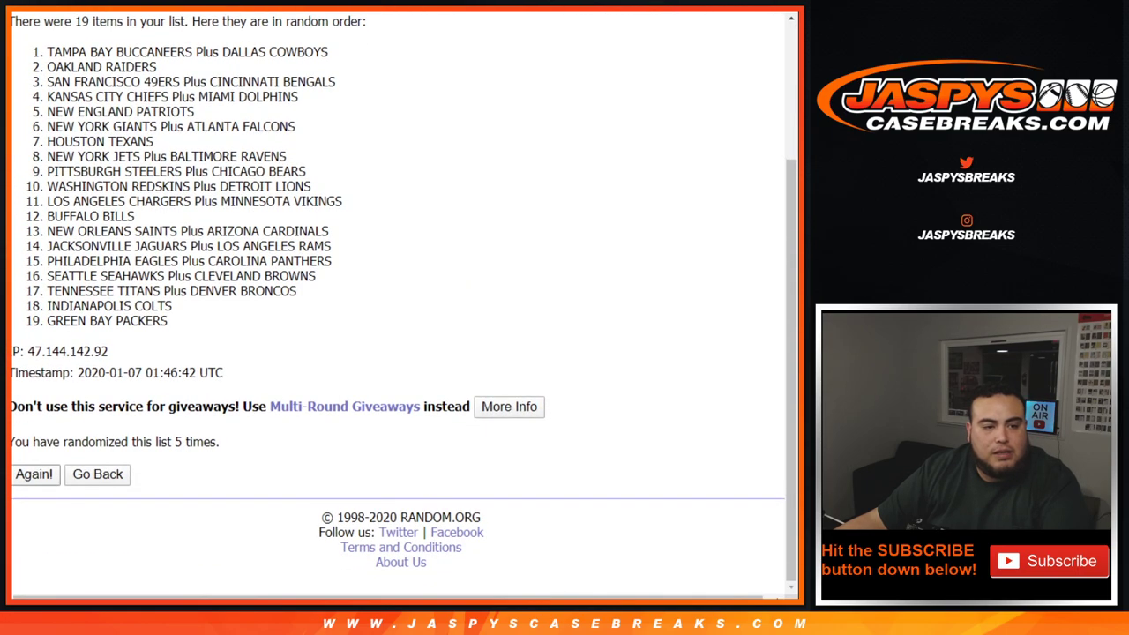
{"action": "left_click", "coordinate": [33, 473]}
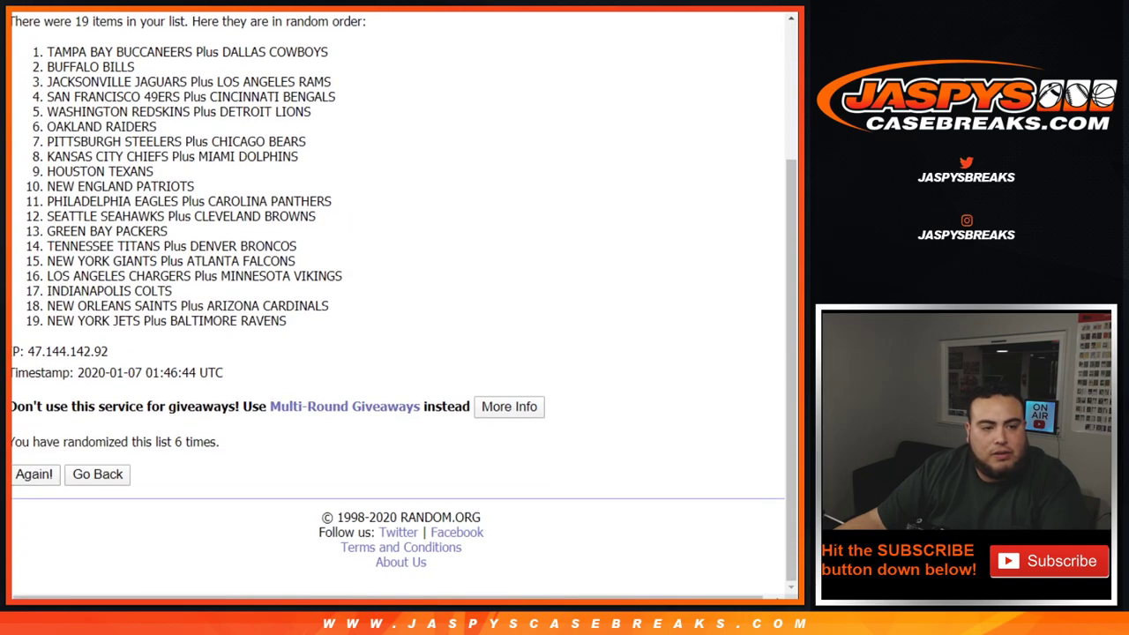
{"action": "left_click", "coordinate": [34, 474]}
{"action": "left_click_drag", "start_coordinate": [171, 442], "coordinate": [220, 442]}
Copy the randomized team list into column B of the spreadsheet beside the names, starting at B1
{"action": "scroll", "coordinate": [396, 353], "scroll_direction": "up", "scroll_amount": 2}
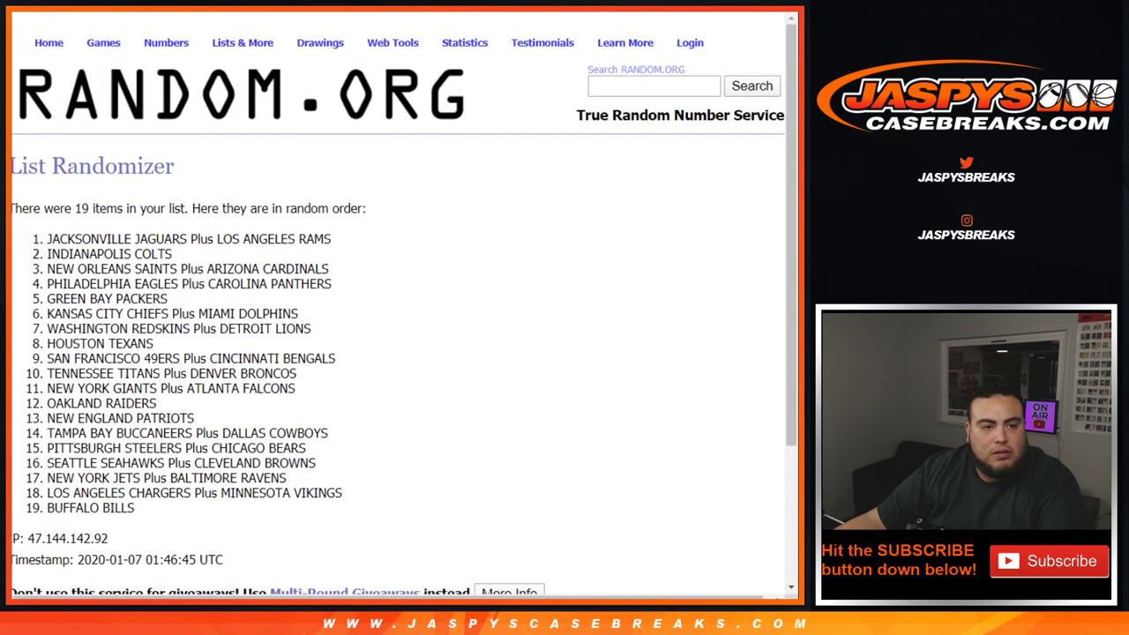
{"action": "left_click_drag", "start_coordinate": [51, 238], "coordinate": [137, 322]}
{"action": "scroll", "coordinate": [177, 298], "scroll_direction": "down", "scroll_amount": 2}
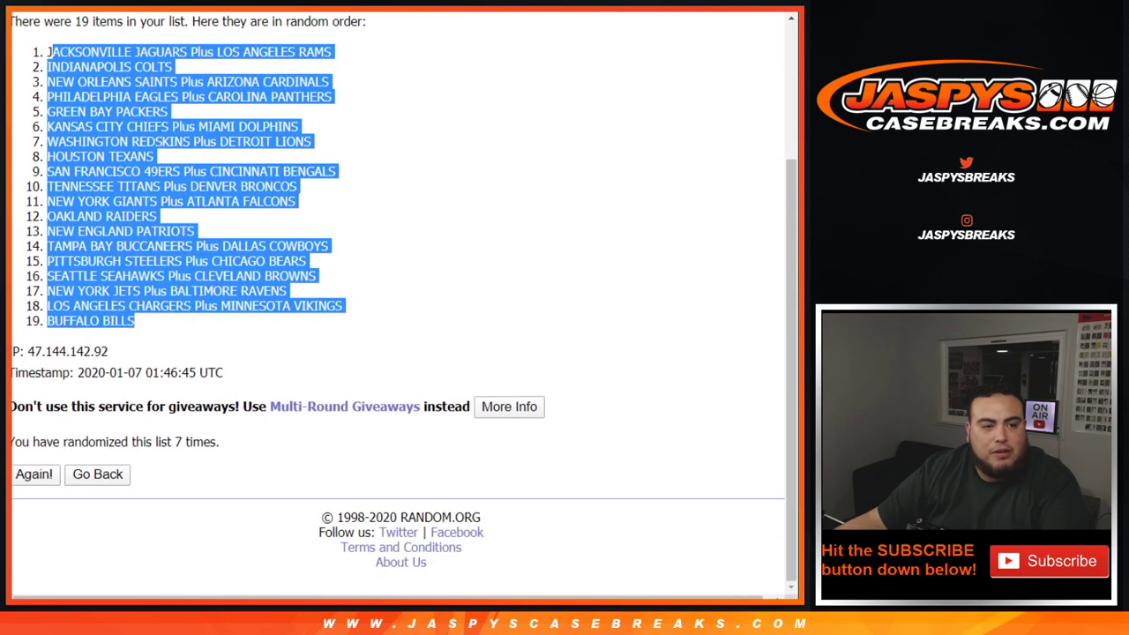
{"action": "key", "text": "ctrl+Tab"}
{"action": "left_click", "coordinate": [138, 126]}
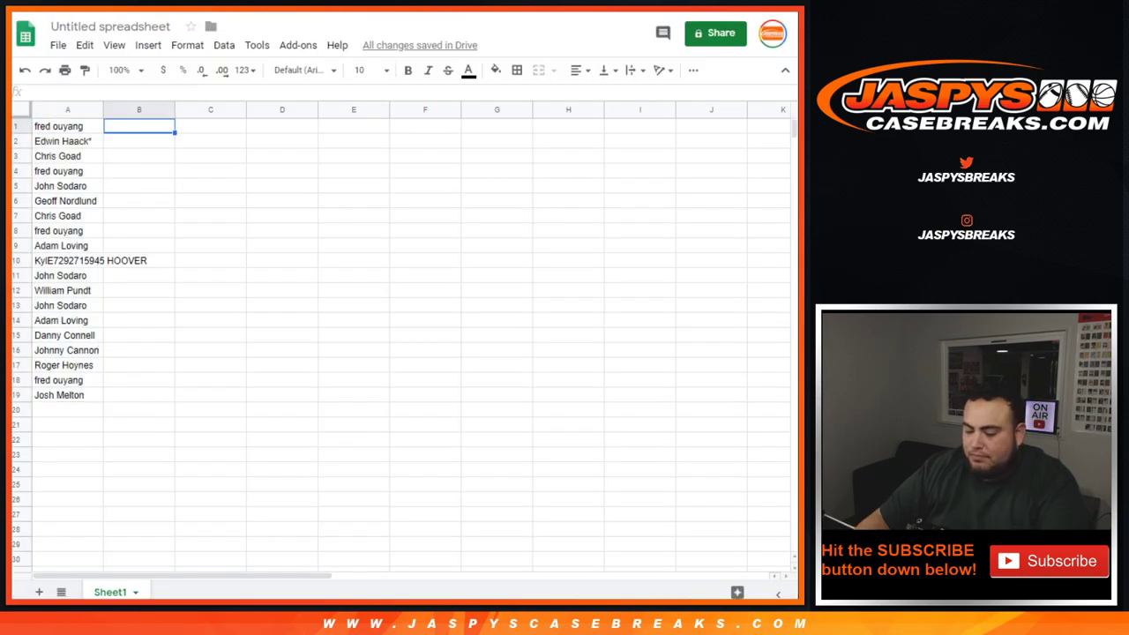
{"action": "key", "text": "ctrl+v"}
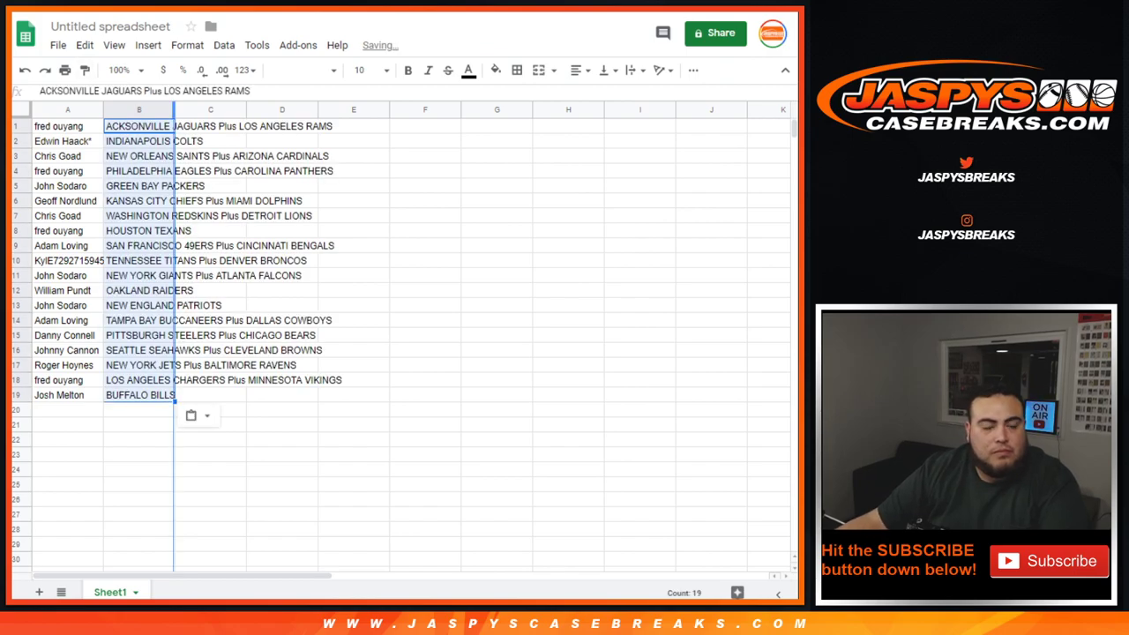
Set the names and teams in A1:B19 to font size 14 and fit both column widths to their contents
{"action": "double_click", "coordinate": [174, 108]}
{"action": "left_click_drag", "start_coordinate": [67, 126], "coordinate": [224, 395]}
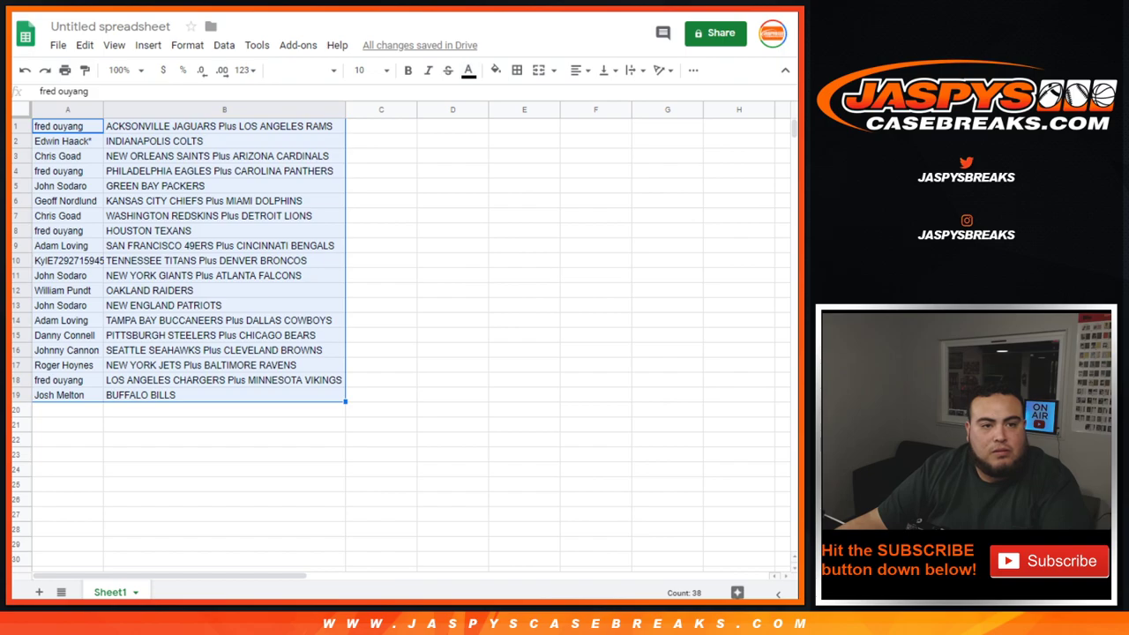
{"action": "left_click", "coordinate": [366, 70]}
{"action": "left_click", "coordinate": [363, 254]}
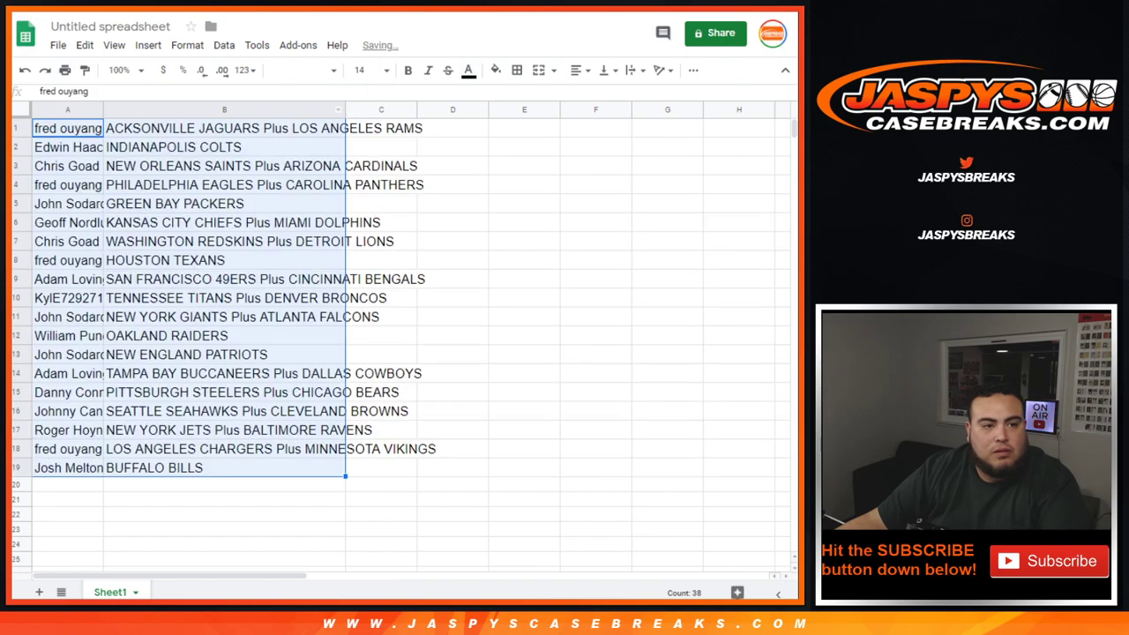
{"action": "double_click", "coordinate": [102, 110]}
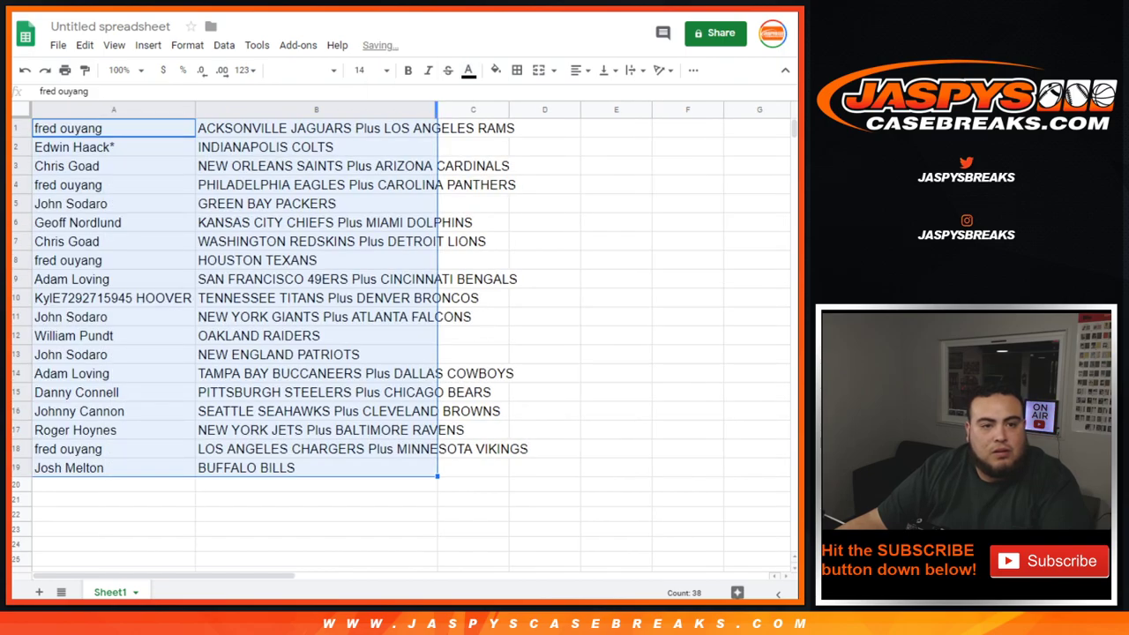
{"action": "double_click", "coordinate": [436, 109]}
Correct the first team entry in B1 to read "JACKSONVILLE JAGUARS Plus LOS ANGELES RAMS"
{"action": "left_click", "coordinate": [16, 128]}
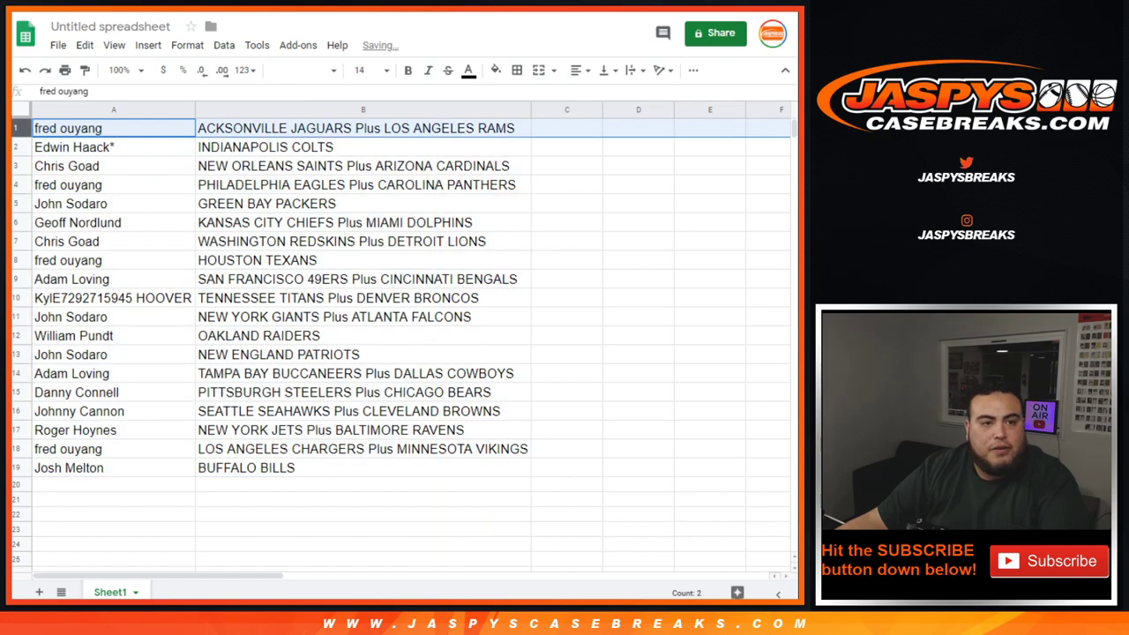
{"action": "double_click", "coordinate": [201, 127]}
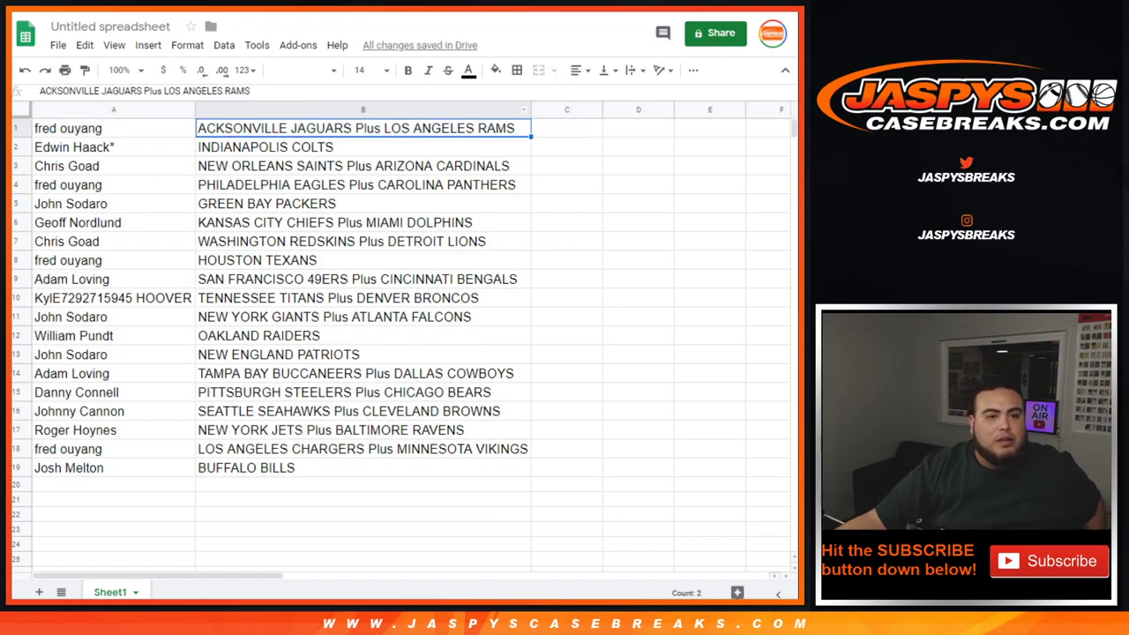
{"action": "type", "text": "J"}
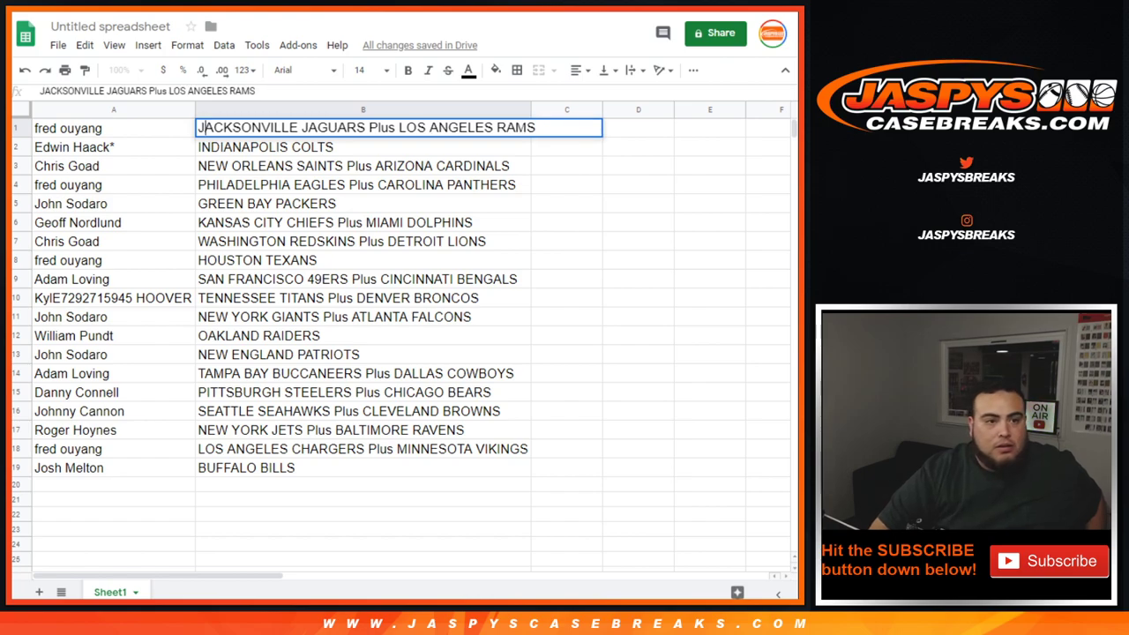
{"action": "key", "text": "Return"}
Review the name and team pairings one at a time, highlighting each whole row from row 2 through row 19
{"action": "key", "text": "shift+space"}
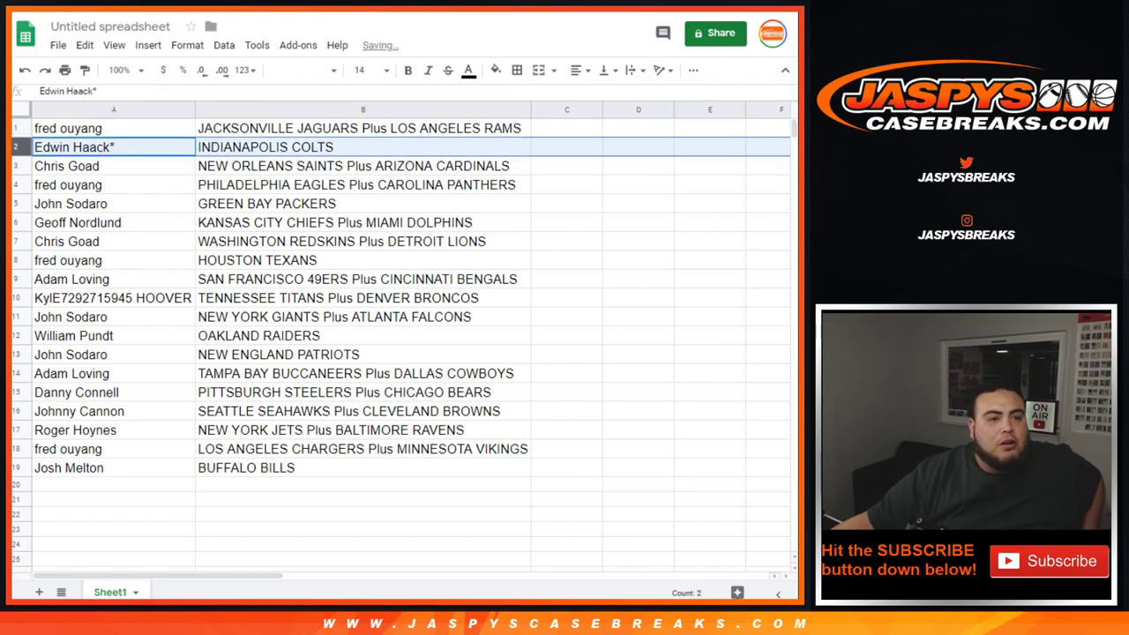
{"action": "key", "text": "Down"}
{"action": "key", "text": "shift+space"}
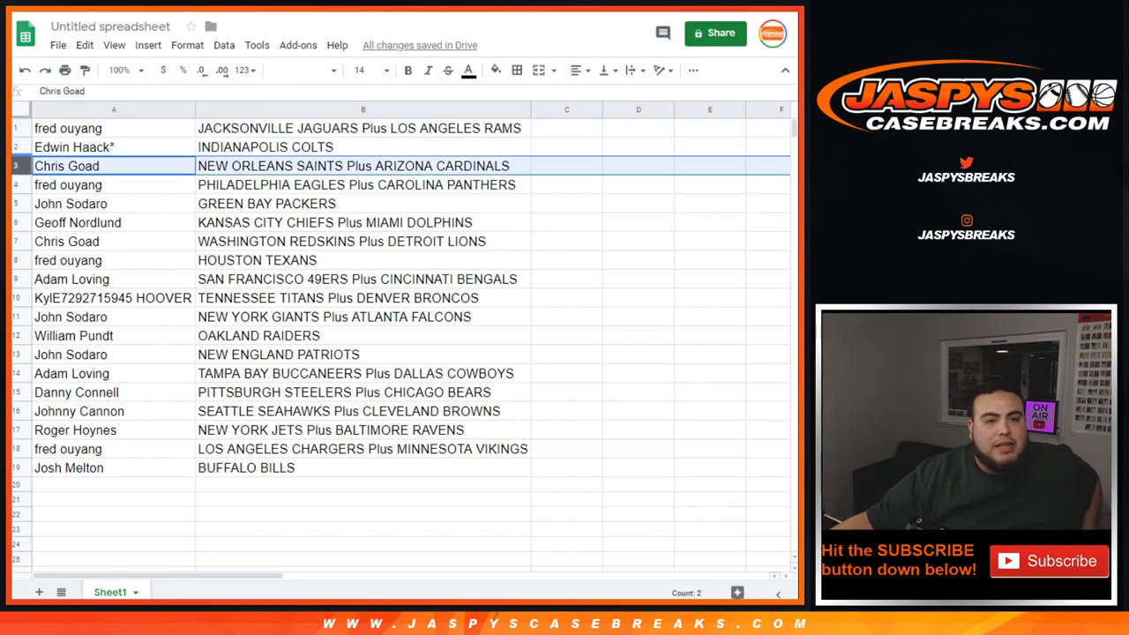
{"action": "key", "text": "Down"}
{"action": "key", "text": "shift+space"}
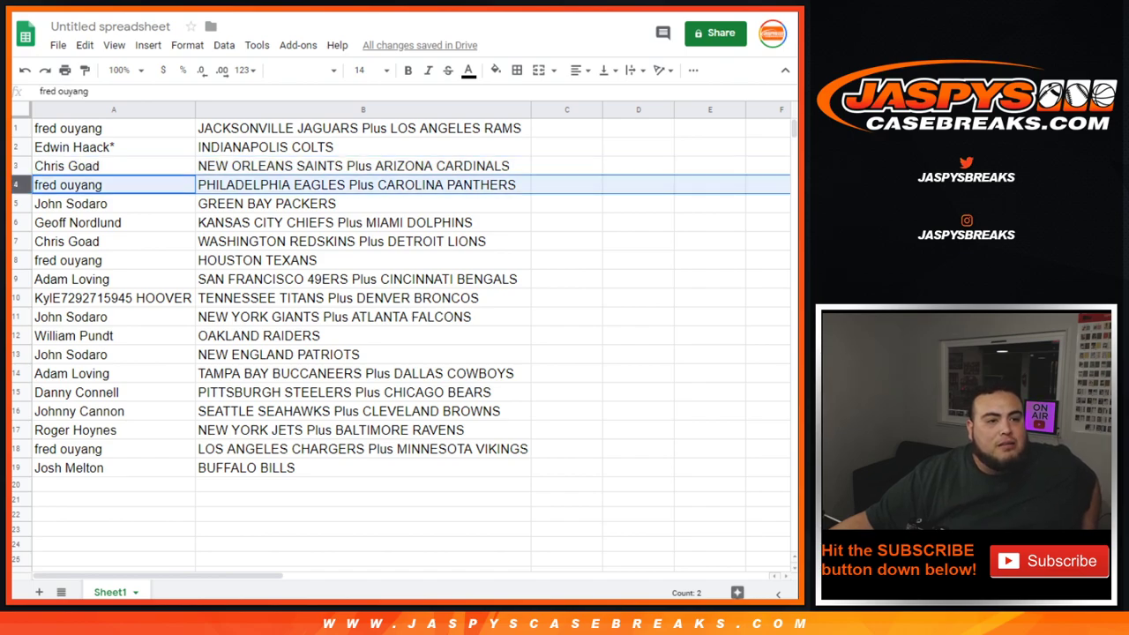
{"action": "key", "text": "Down"}
{"action": "key", "text": "shift+space"}
{"action": "key", "text": "Down"}
{"action": "key", "text": "shift+space"}
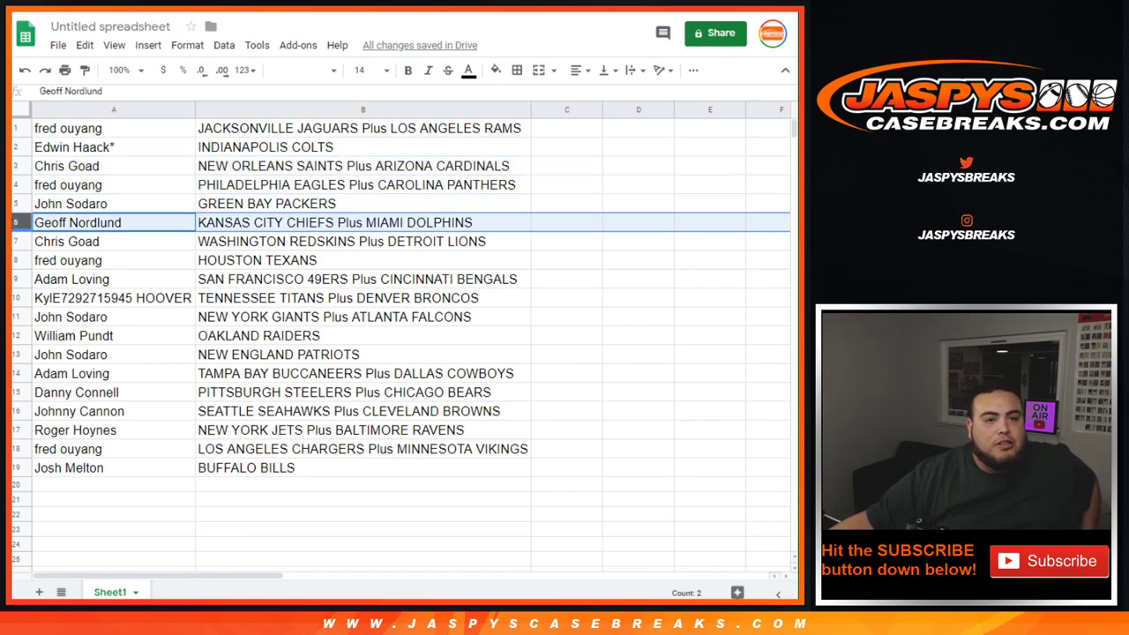
{"action": "key", "text": "Down"}
{"action": "key", "text": "shift+space"}
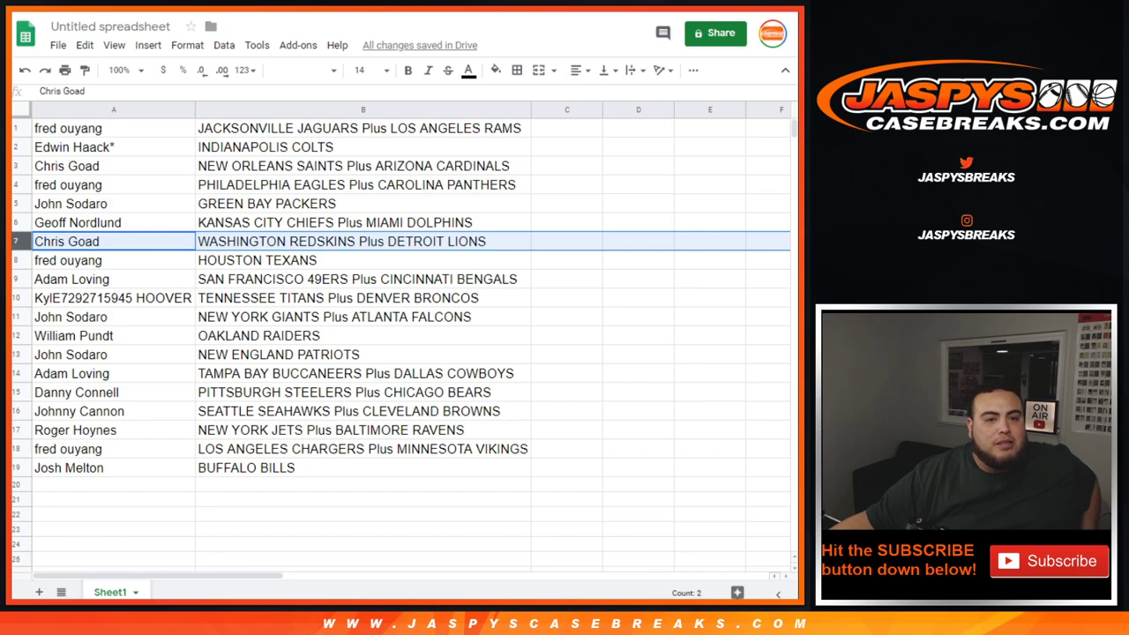
{"action": "key", "text": "Down"}
{"action": "key", "text": "shift+space"}
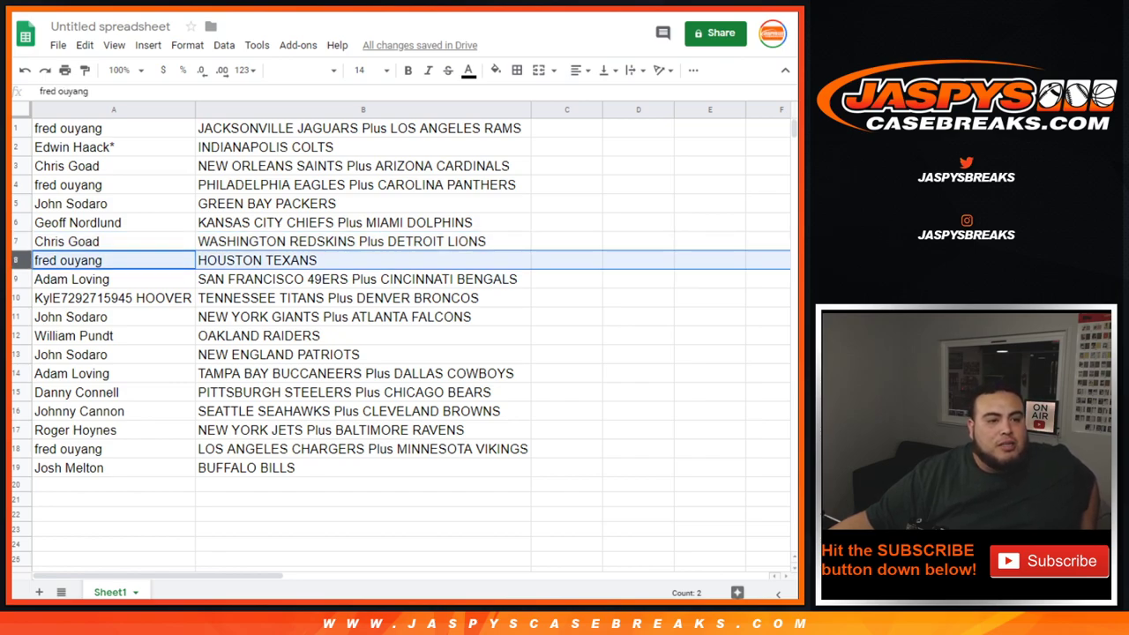
{"action": "key", "text": "Down"}
{"action": "key", "text": "shift+space"}
{"action": "key", "text": "Down"}
{"action": "key", "text": "shift+space"}
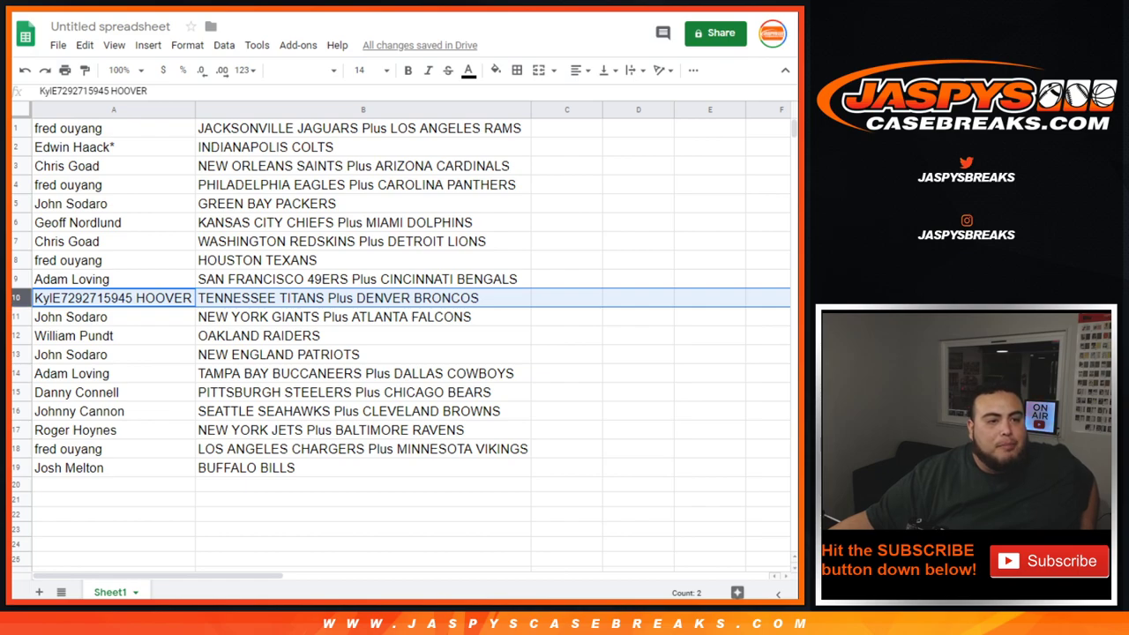
{"action": "key", "text": "Down"}
{"action": "key", "text": "shift+space"}
{"action": "key", "text": "Down"}
{"action": "key", "text": "shift+space"}
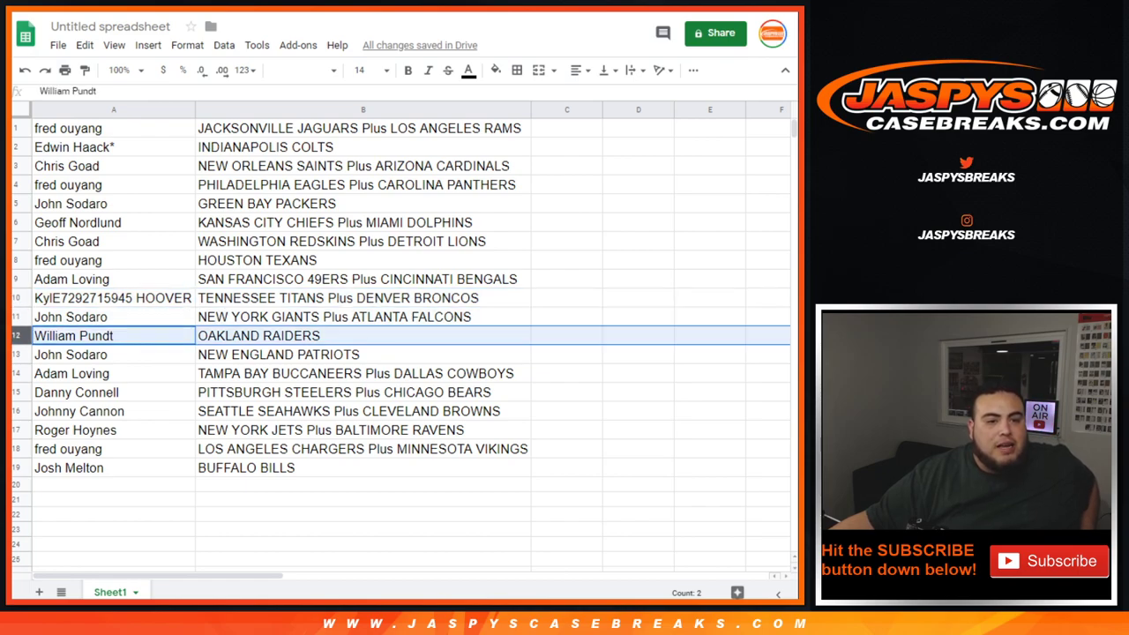
{"action": "key", "text": "Down"}
{"action": "key", "text": "shift+space"}
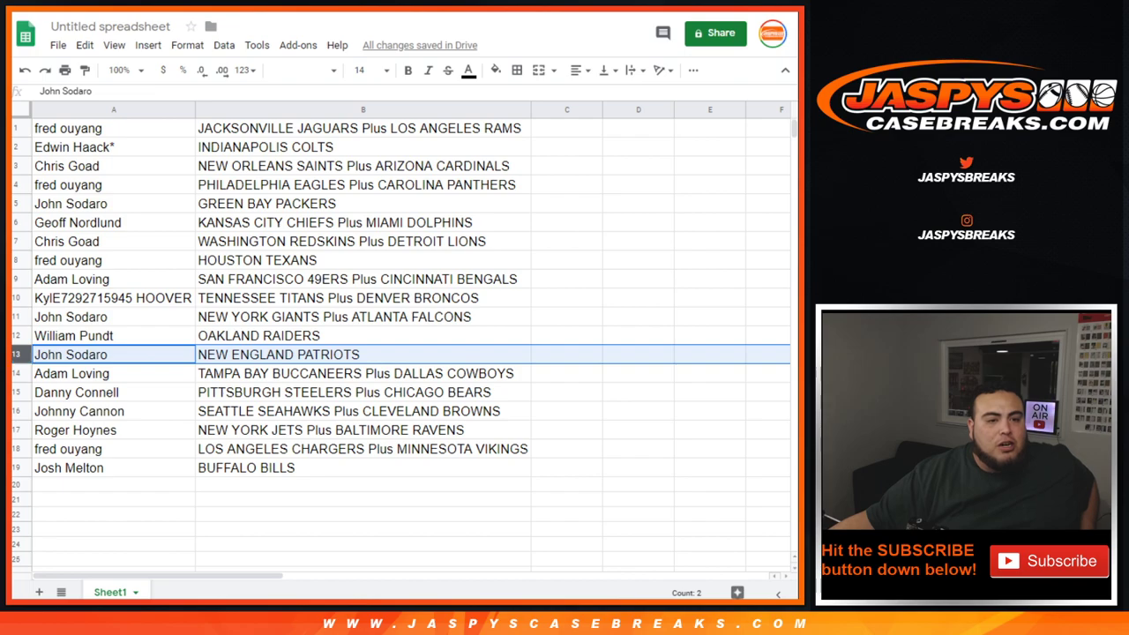
{"action": "key", "text": "Down"}
{"action": "key", "text": "shift+space"}
{"action": "key", "text": "Down"}
{"action": "key", "text": "shift+space"}
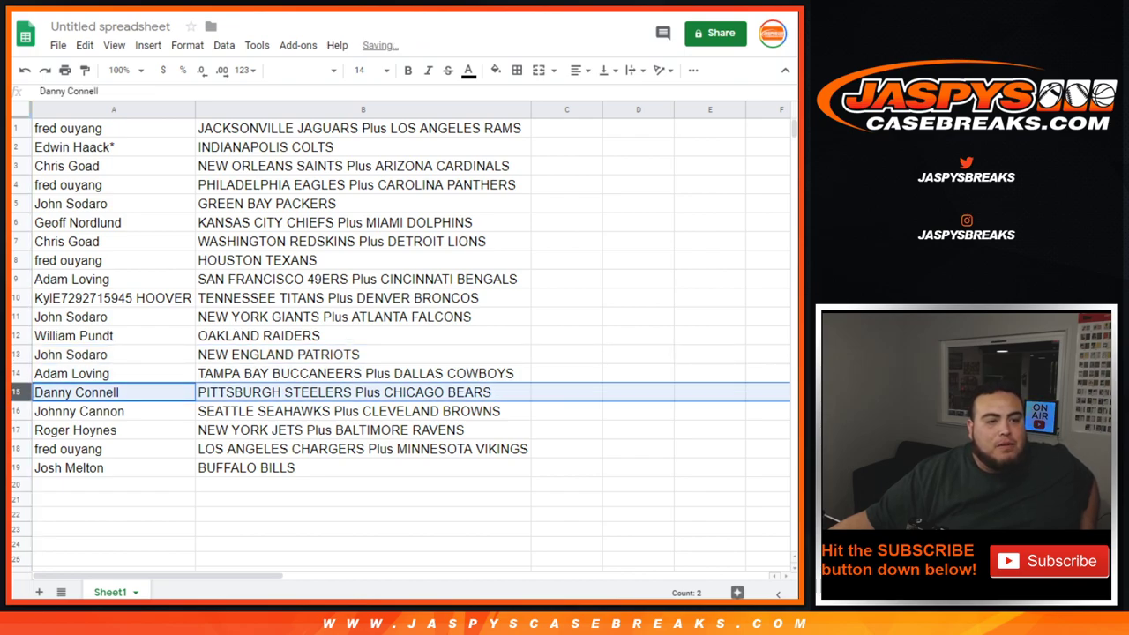
{"action": "key", "text": "Down"}
{"action": "key", "text": "shift+space"}
{"action": "key", "text": "Down"}
{"action": "key", "text": "shift+space"}
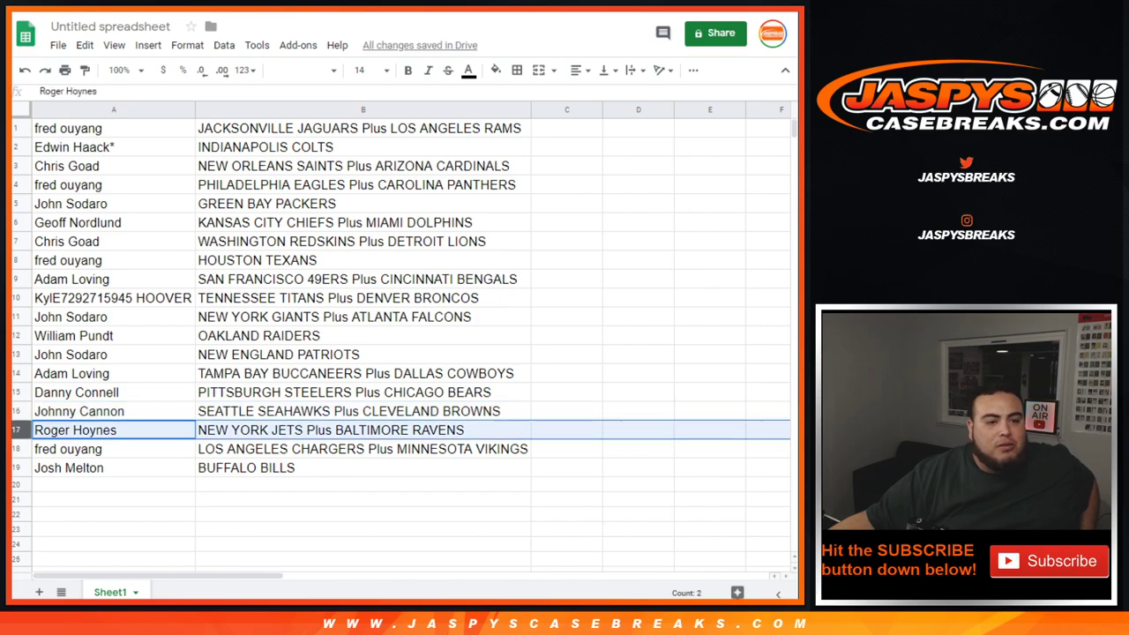
{"action": "key", "text": "Down"}
{"action": "key", "text": "shift+space"}
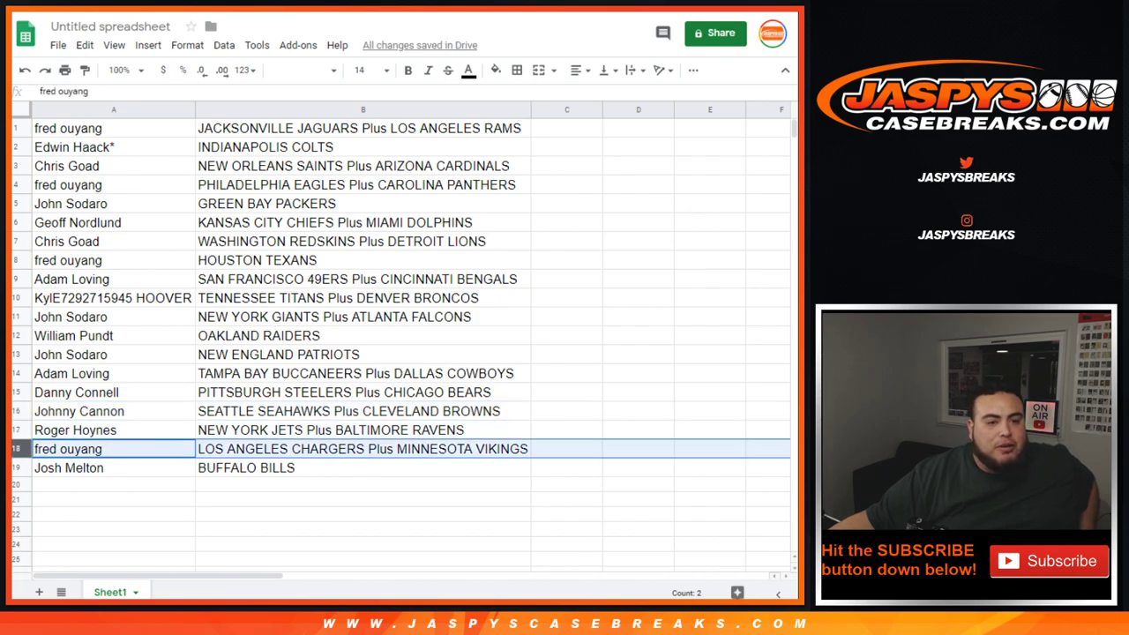
{"action": "key", "text": "Down"}
{"action": "key", "text": "shift+space"}
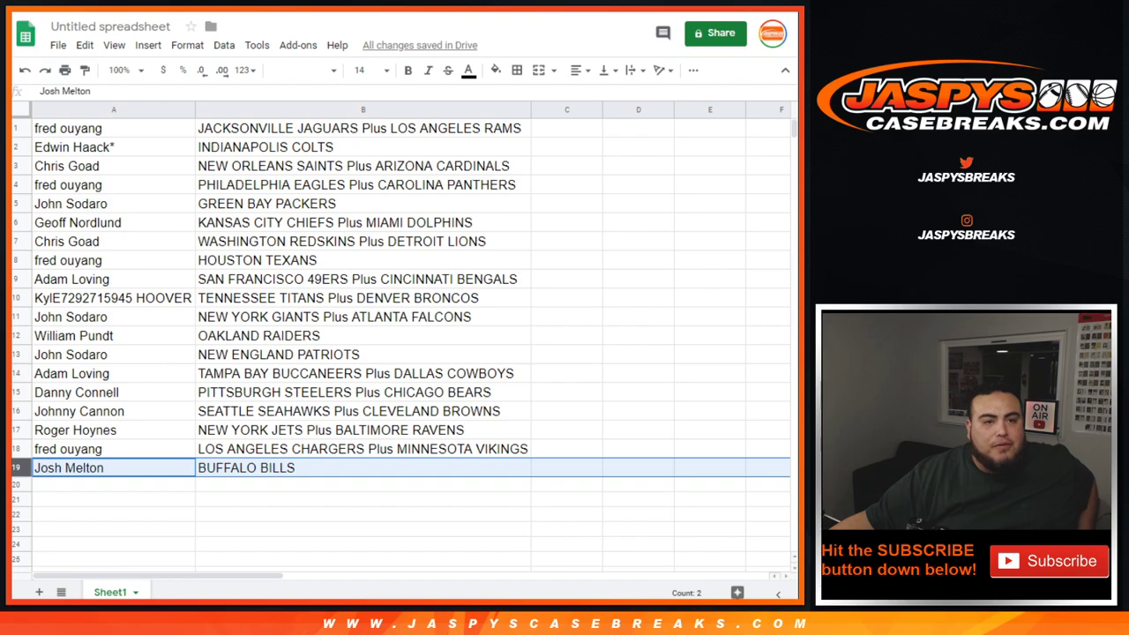
Replace "Plus" with "+" in B1 so the entry reads "JACKSONVILLE JAGUARS + LOS ANGELES RAMS"
{"action": "double_click", "coordinate": [396, 127]}
{"action": "key", "text": "BackSpace"}
{"action": "key", "text": "BackSpace"}
{"action": "key", "text": "BackSpace"}
{"action": "key", "text": "BackSpace"}
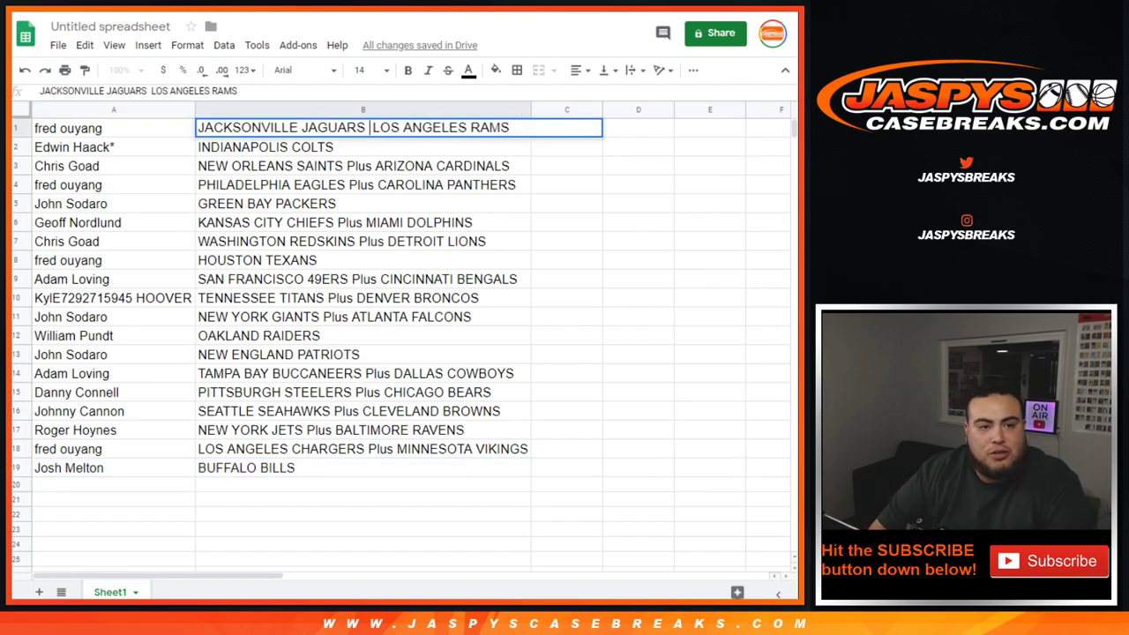
{"action": "type", "text": "+"}
{"action": "key", "text": "Return"}
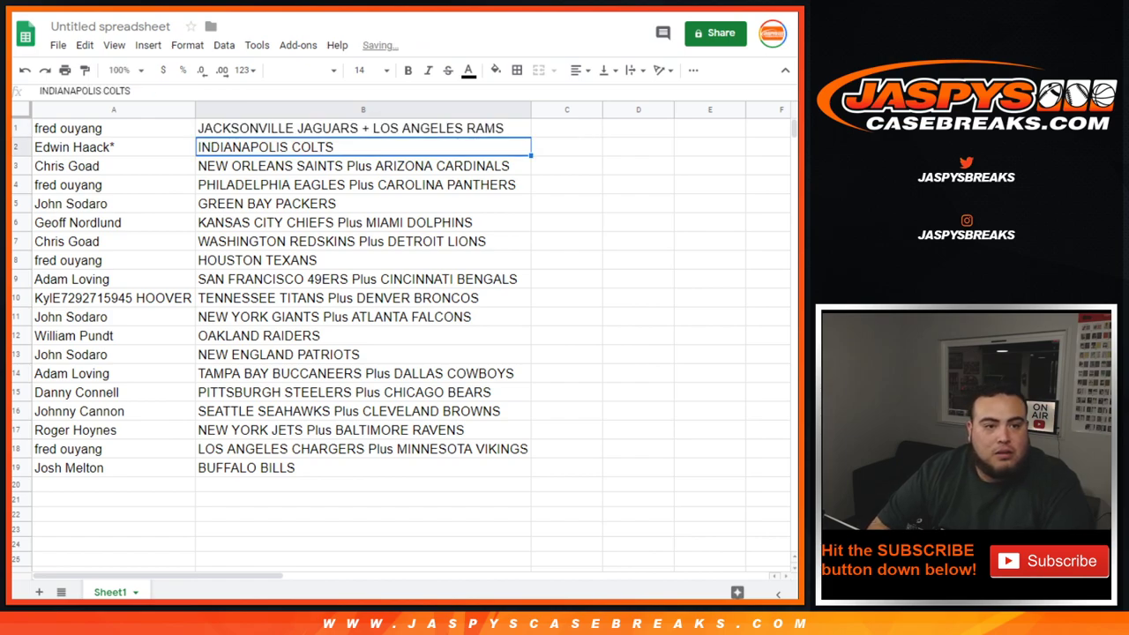
Change the team combo in B3 to "NEW ORLEANS SAINTS + ARIZONA CARDINALS", replacing the word "Plus"
{"action": "key", "text": "Down"}
{"action": "key", "text": "Return"}
{"action": "key", "text": "Left"}
{"action": "key", "text": "BackSpace"}
{"action": "key", "text": "BackSpace"}
{"action": "key", "text": "BackSpace"}
{"action": "key", "text": "BackSpace"}
{"action": "key", "text": "BackSpace"}
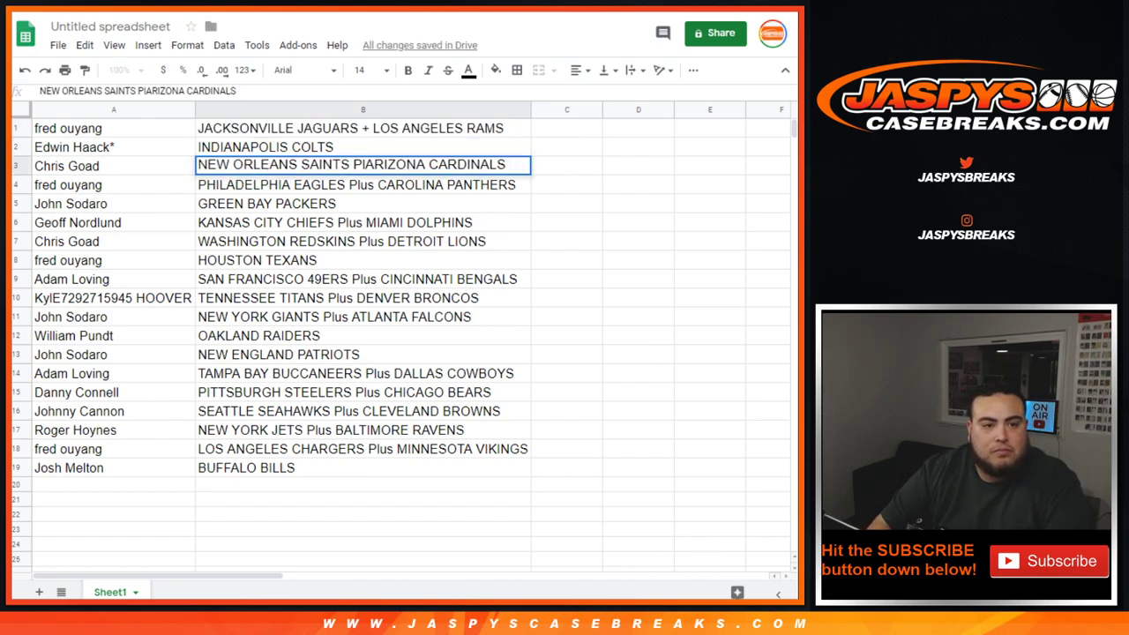
{"action": "type", "text": "+"}
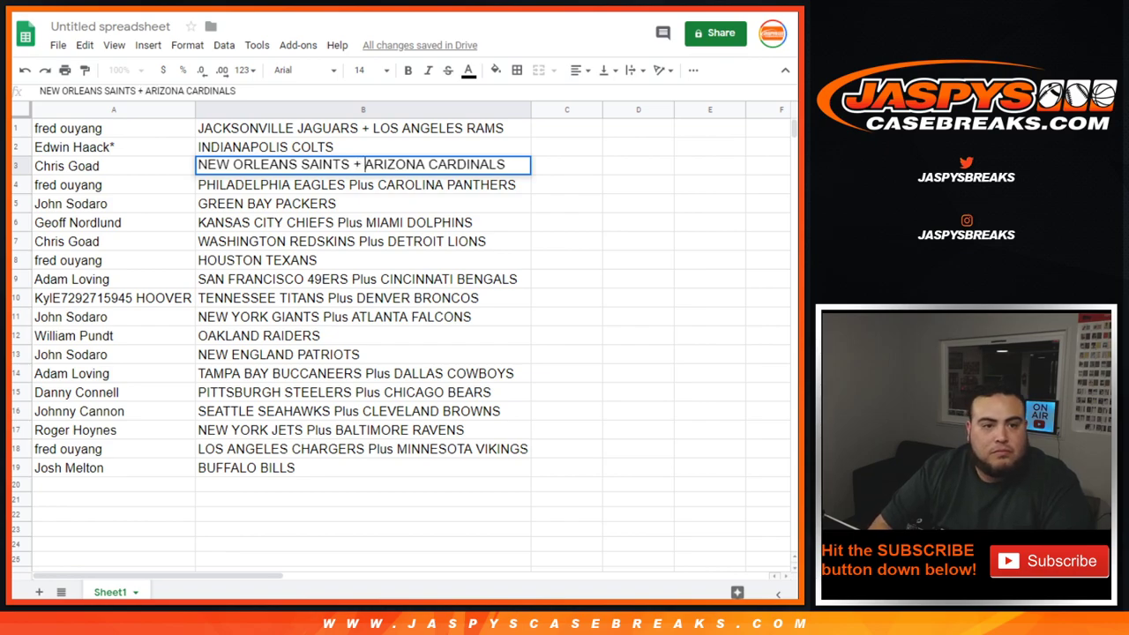
{"action": "key", "text": "Return"}
Replace "Plus" with "+" in B4 so the entry reads "PHILADELPHIA EAGLES + CAROLINA PANTHERS"
{"action": "key", "text": "Return"}
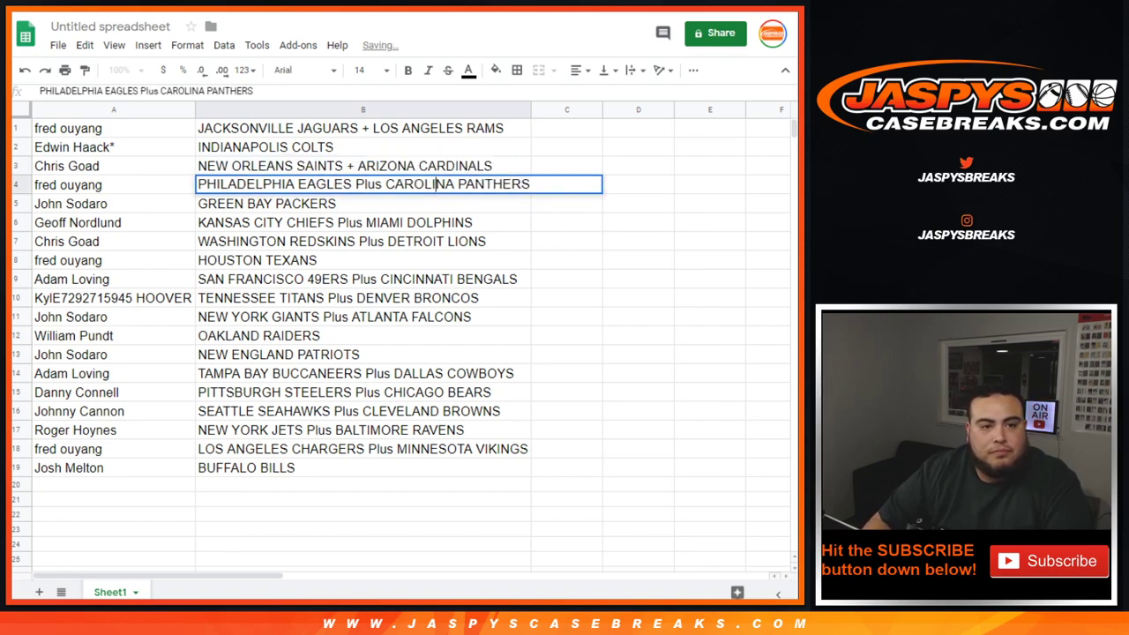
{"action": "key", "text": "BackSpace"}
{"action": "key", "text": "BackSpace"}
{"action": "key", "text": "BackSpace"}
{"action": "key", "text": "BackSpace"}
{"action": "key", "text": "BackSpace"}
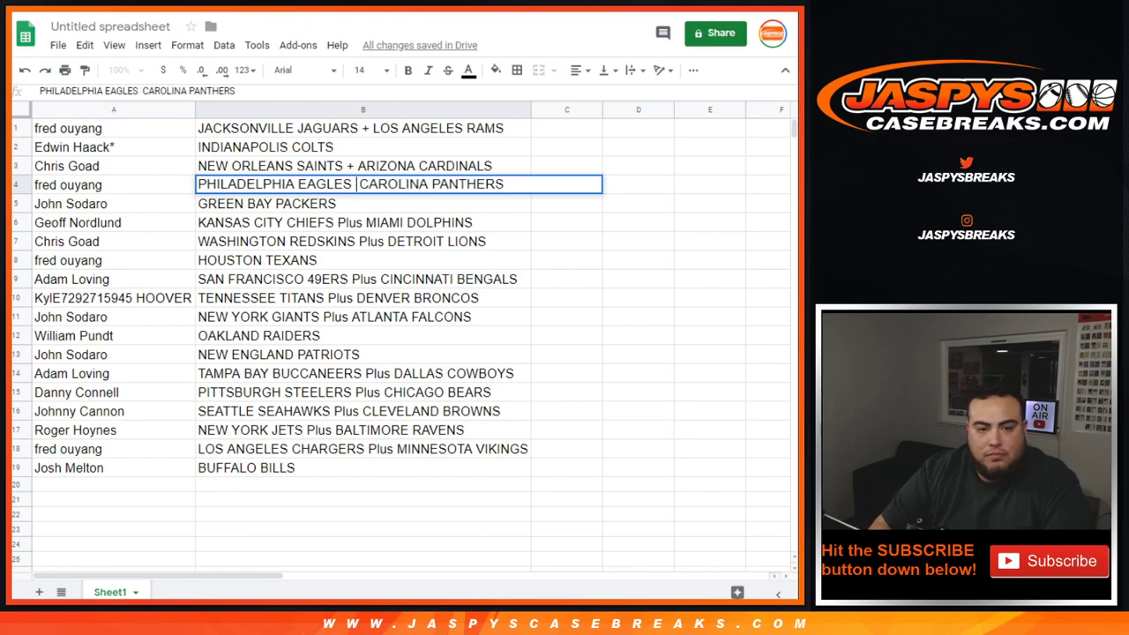
{"action": "type", "text": "+"}
{"action": "key", "text": "Return"}
Replace "Plus" with "+" in B6 so the entry reads "KANSAS CITY CHIEFS + MIAMI DOLPHINS"
{"action": "key", "text": "Down"}
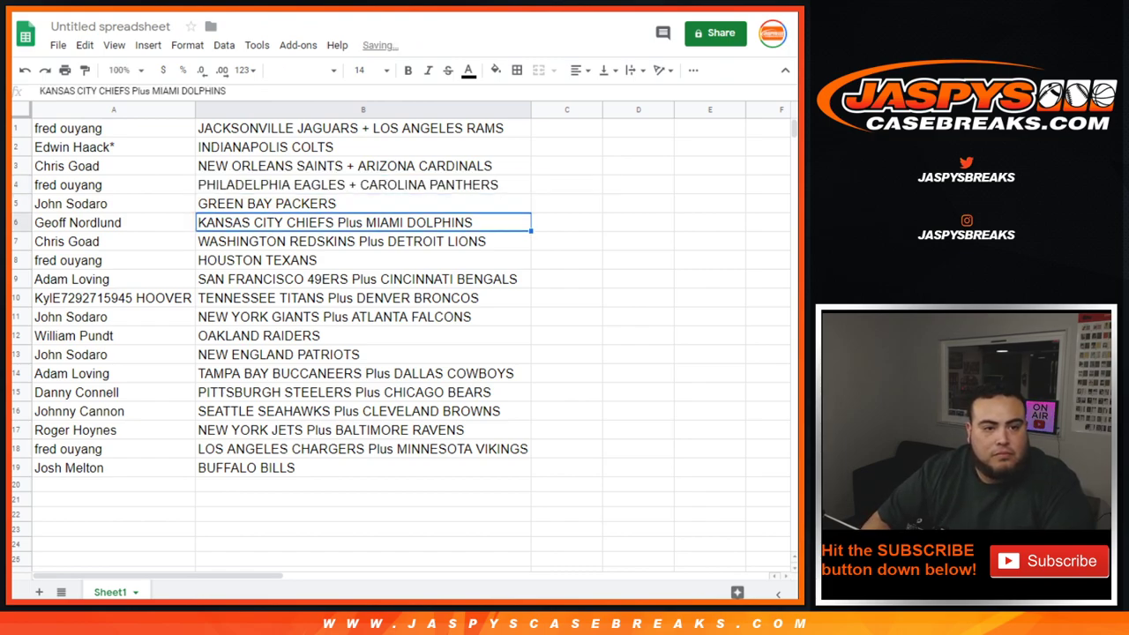
{"action": "key", "text": "Return"}
{"action": "key", "text": "Left"}
{"action": "key", "text": "Left"}
{"action": "key", "text": "Left"}
{"action": "key", "text": "Left"}
{"action": "key", "text": "Left"}
{"action": "key", "text": "Left"}
{"action": "key", "text": "Left"}
{"action": "key", "text": "Left"}
{"action": "key", "text": "Left"}
{"action": "key", "text": "Left"}
{"action": "key", "text": "Left"}
{"action": "key", "text": "Left"}
{"action": "key", "text": "Left"}
{"action": "key", "text": "Left"}
{"action": "key", "text": "Left"}
{"action": "key", "text": "Left"}
{"action": "key", "text": "Right"}
{"action": "key", "text": "BackSpace"}
{"action": "key", "text": "BackSpace"}
{"action": "key", "text": "BackSpace"}
{"action": "key", "text": "BackSpace"}
{"action": "type", "text": "+"}
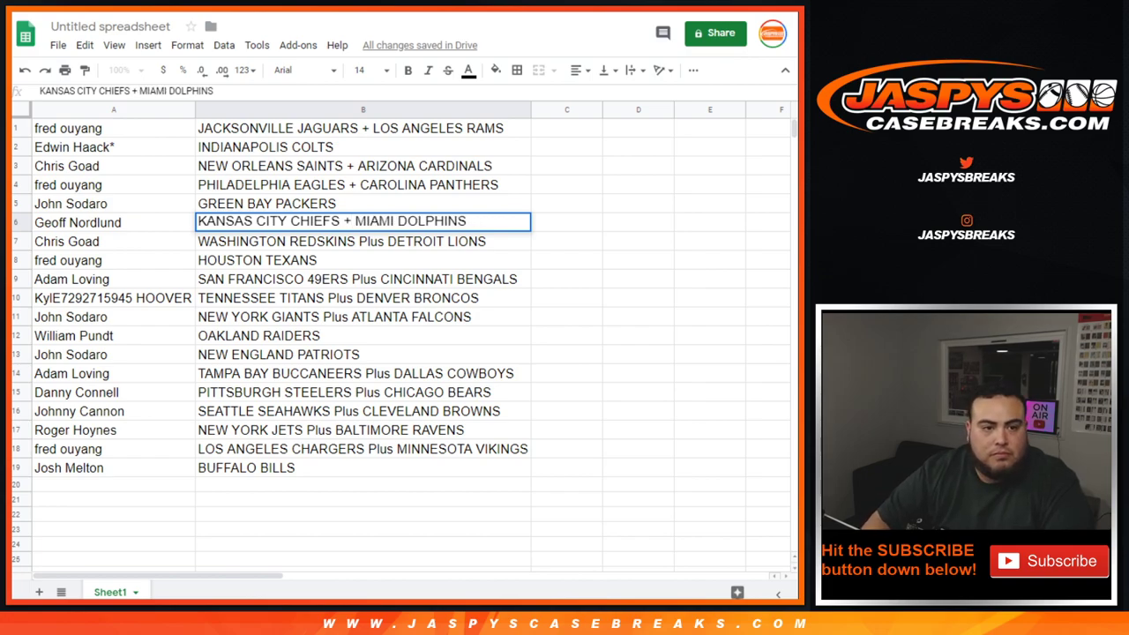
{"action": "key", "text": "Return"}
{"action": "type", "text": "\\"}
{"action": "key", "text": "Return"}
{"action": "key", "text": "ctrl+z"}
Replace "Plus" with "+" in B7 so the entry reads "WASHINGTON REDSKINS + DETROIT LIONS"
{"action": "key", "text": "Return"}
{"action": "key", "text": "Left"}
{"action": "key", "text": "Left"}
{"action": "key", "text": "Left"}
{"action": "key", "text": "Left"}
{"action": "key", "text": "Left"}
{"action": "key", "text": "Left"}
{"action": "key", "text": "Left"}
{"action": "key", "text": "Left"}
{"action": "key", "text": "Left"}
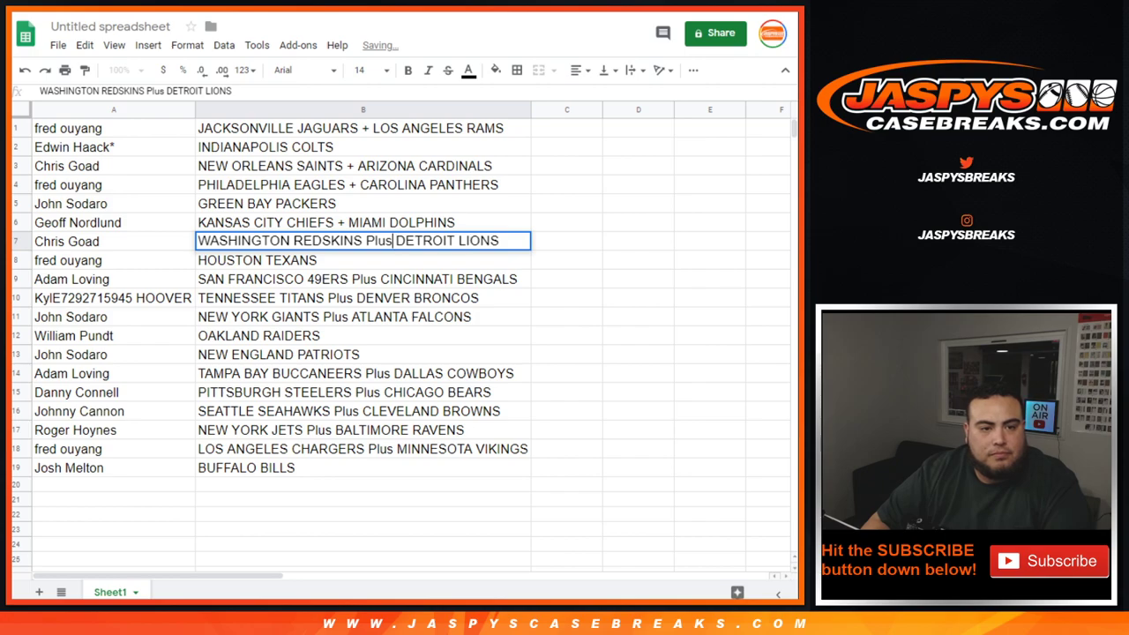
{"action": "key", "text": "BackSpace"}
{"action": "key", "text": "BackSpace"}
{"action": "key", "text": "BackSpace"}
{"action": "key", "text": "BackSpace"}
{"action": "type", "text": "+"}
{"action": "key", "text": "Return"}
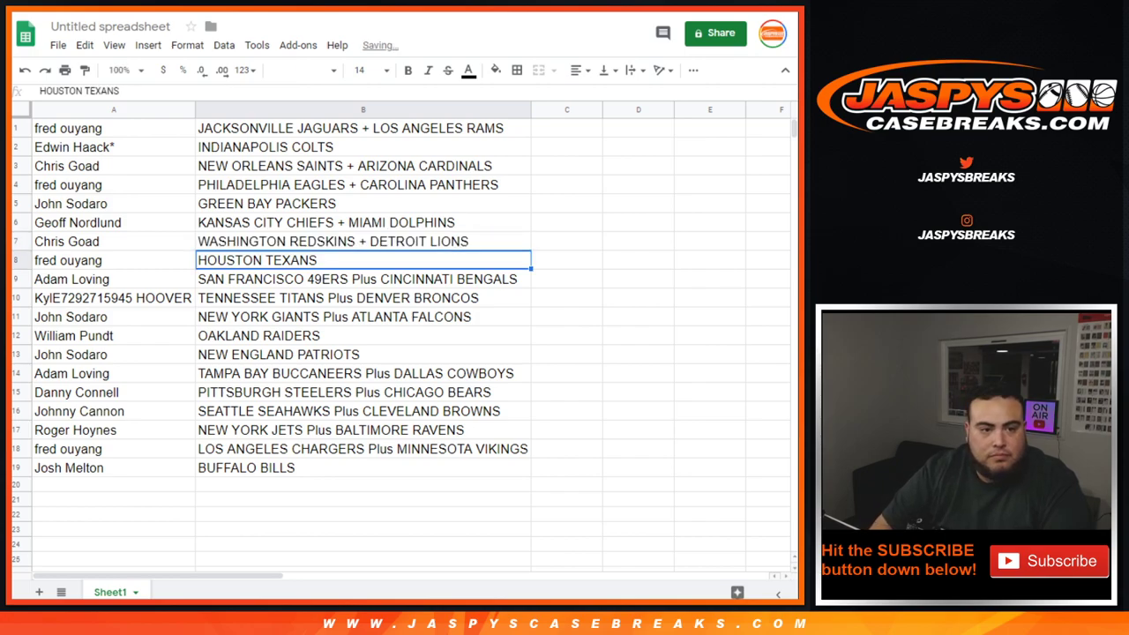
Replace "Plus" with "+" in B9 so the entry reads "SAN FRANCISCO 49ERS + CINCINNATI BENGALS"
{"action": "key", "text": "Down"}
{"action": "key", "text": "Return"}
{"action": "key", "text": "Left"}
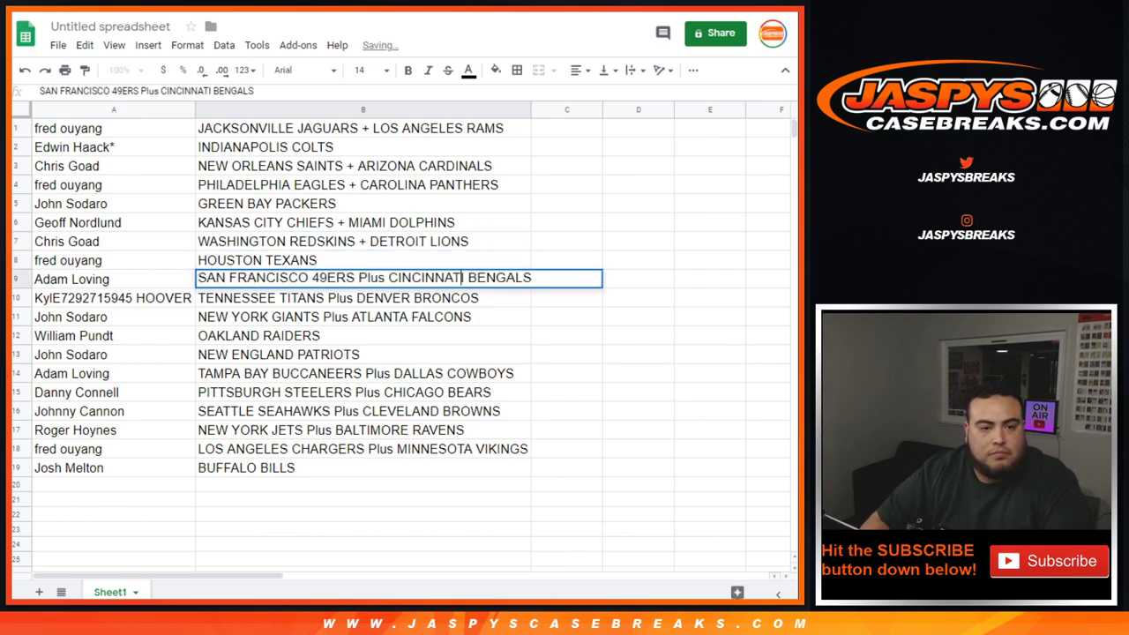
{"action": "key", "text": "Left"}
{"action": "key", "text": "Left"}
{"action": "key", "text": "Left"}
{"action": "key", "text": "Left"}
{"action": "key", "text": "Left"}
{"action": "key", "text": "Left"}
{"action": "key", "text": "Left"}
{"action": "key", "text": "Left"}
{"action": "key", "text": "Left"}
{"action": "key", "text": "Left"}
{"action": "key", "text": "Left"}
{"action": "key", "text": "BackSpace"}
{"action": "key", "text": "BackSpace"}
{"action": "key", "text": "BackSpace"}
{"action": "key", "text": "BackSpace"}
{"action": "type", "text": "+"}
{"action": "key", "text": "Return"}
Replace "Plus" with "+" in B10 so the entry reads "TENNESSEE TITANS + DENVER BRONCOS"
{"action": "key", "text": "Return"}
{"action": "key", "text": "Left"}
{"action": "key", "text": "Left"}
{"action": "key", "text": "Left"}
{"action": "key", "text": "Left"}
{"action": "key", "text": "Left"}
{"action": "key", "text": "Left"}
{"action": "key", "text": "Left"}
{"action": "key", "text": "Left"}
{"action": "key", "text": "Left"}
{"action": "key", "text": "Left"}
{"action": "key", "text": "Left"}
{"action": "key", "text": "Left"}
{"action": "key", "text": "Left"}
{"action": "key", "text": "Left"}
{"action": "key", "text": "BackSpace"}
{"action": "key", "text": "BackSpace"}
{"action": "key", "text": "BackSpace"}
{"action": "key", "text": "BackSpace"}
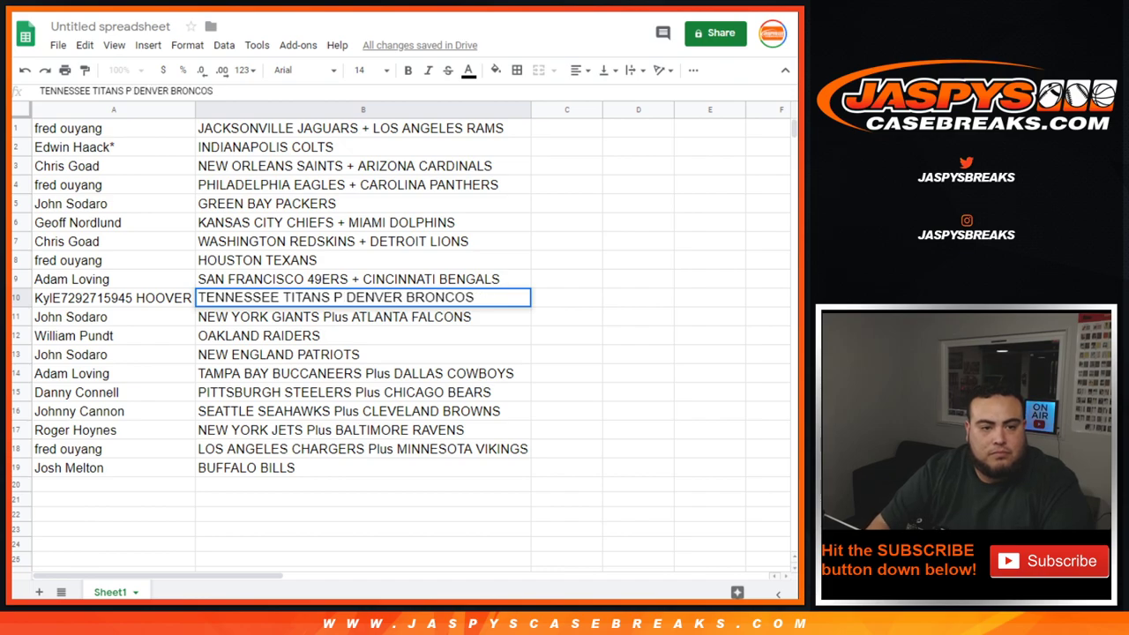
{"action": "type", "text": "+"}
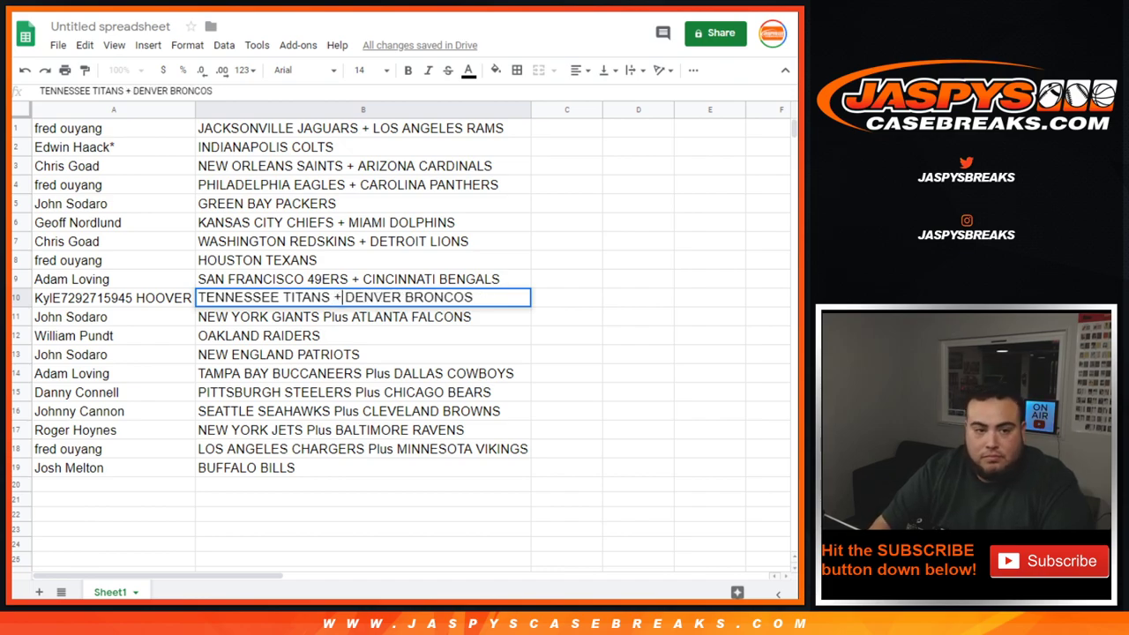
{"action": "key", "text": "Return"}
Replace "Plus" with "+" in B11 so the entry reads "NEW YORK GIANTS + ATLANTA FALCONS"
{"action": "key", "text": "Return"}
{"action": "key", "text": "Left"}
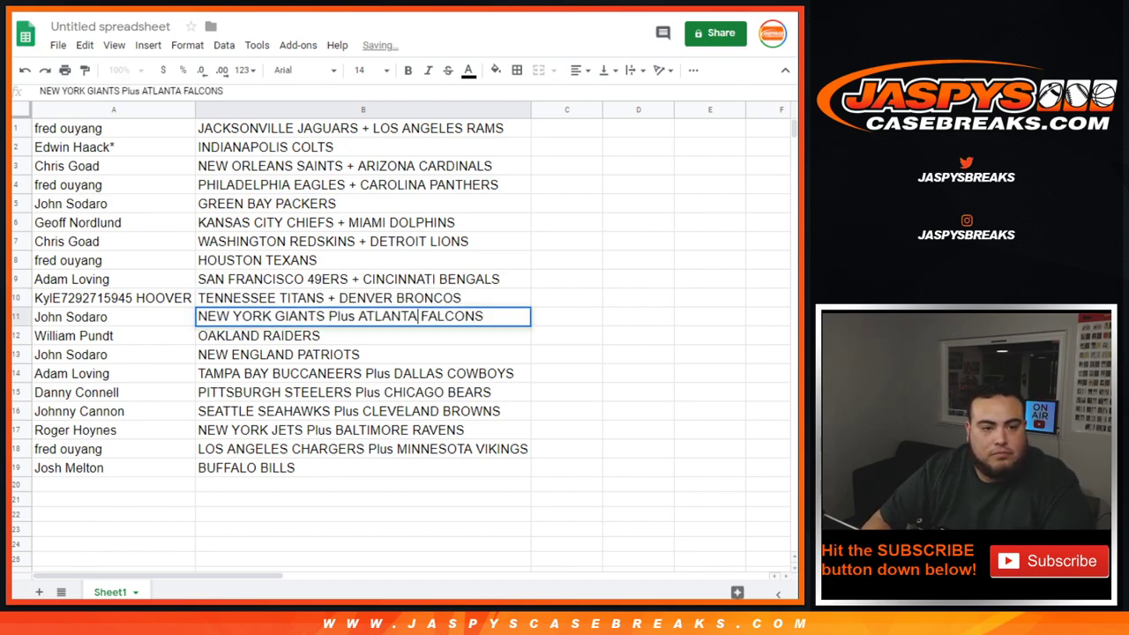
{"action": "key", "text": "BackSpace"}
{"action": "key", "text": "BackSpace"}
{"action": "key", "text": "BackSpace"}
{"action": "key", "text": "BackSpace"}
{"action": "type", "text": "+"}
{"action": "key", "text": "Return"}
Replace "Plus" with "+" in B14 so the entry reads "TAMPA BAY BUCCANEERS + DALLAS COWBOYS"
{"action": "key", "text": "Return"}
{"action": "key", "text": "Return"}
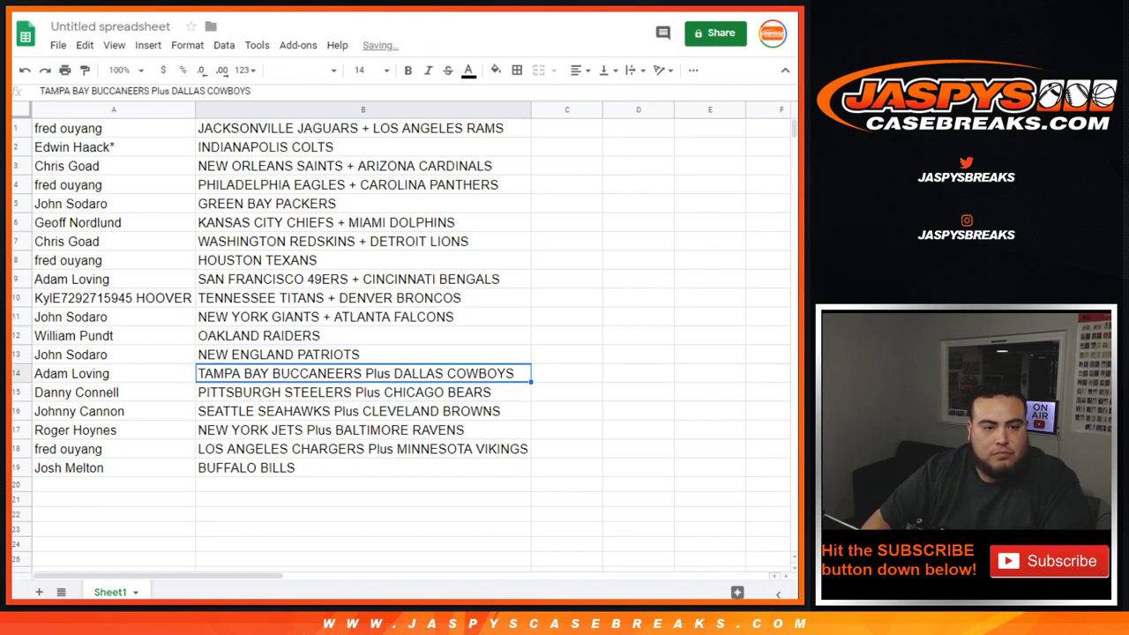
{"action": "key", "text": "Return"}
{"action": "key", "text": "Left"}
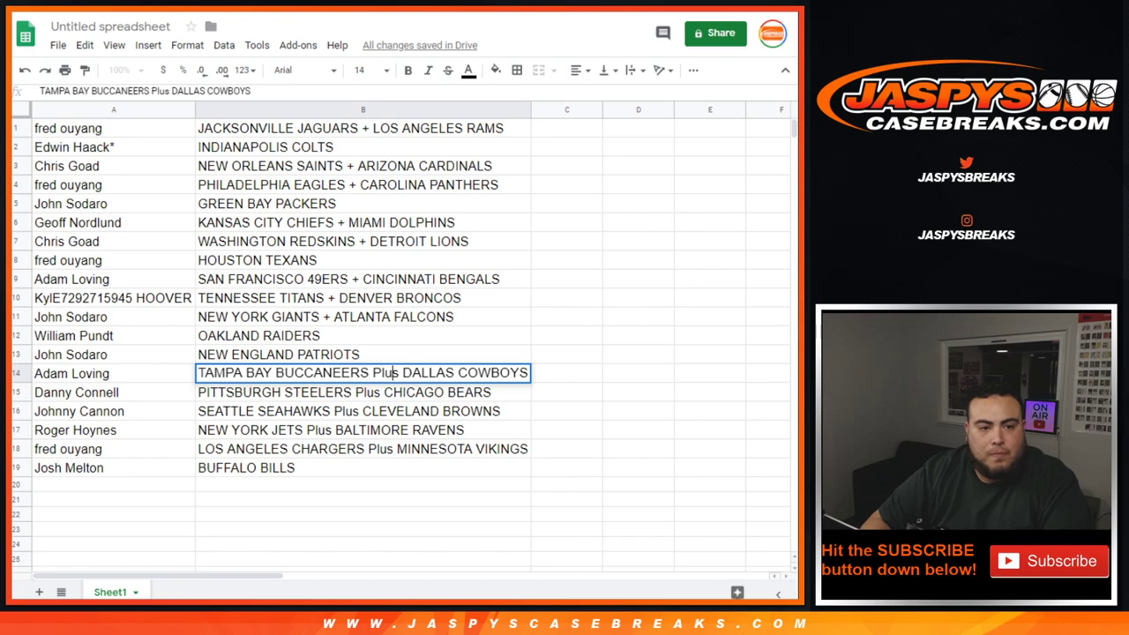
{"action": "key", "text": "BackSpace"}
{"action": "key", "text": "BackSpace"}
{"action": "key", "text": "BackSpace"}
{"action": "key", "text": "BackSpace"}
{"action": "type", "text": "+"}
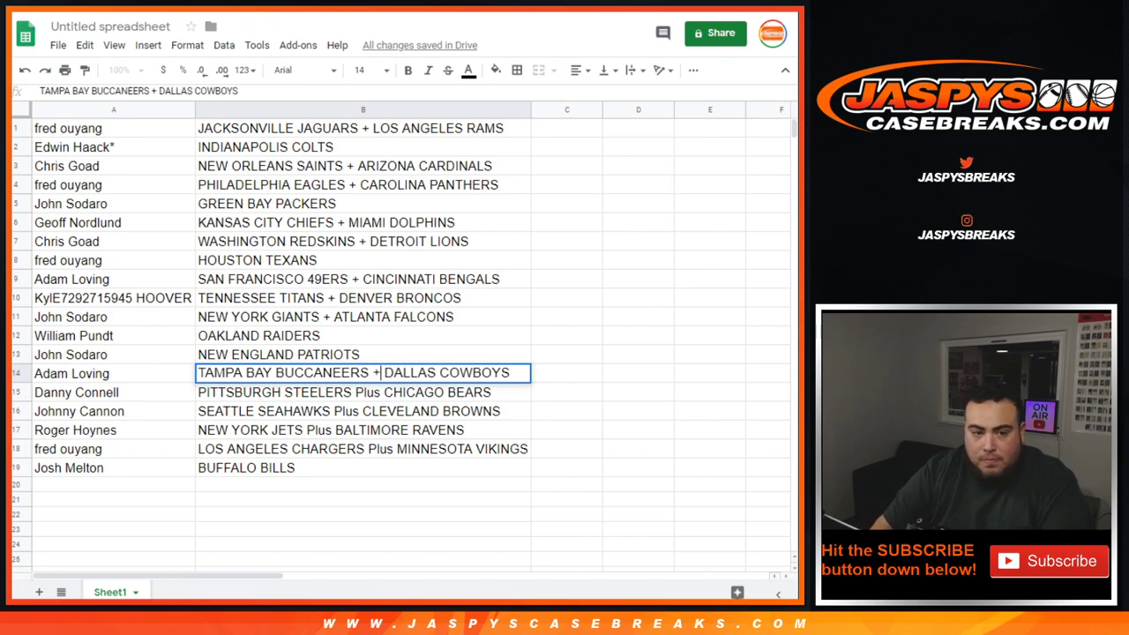
{"action": "key", "text": "Return"}
Replace "Plus" with "+" in B15 so the entry reads "PITTSBURGH STEELERS + CHICAGO BEARS"
{"action": "key", "text": "Return"}
{"action": "key", "text": "Left"}
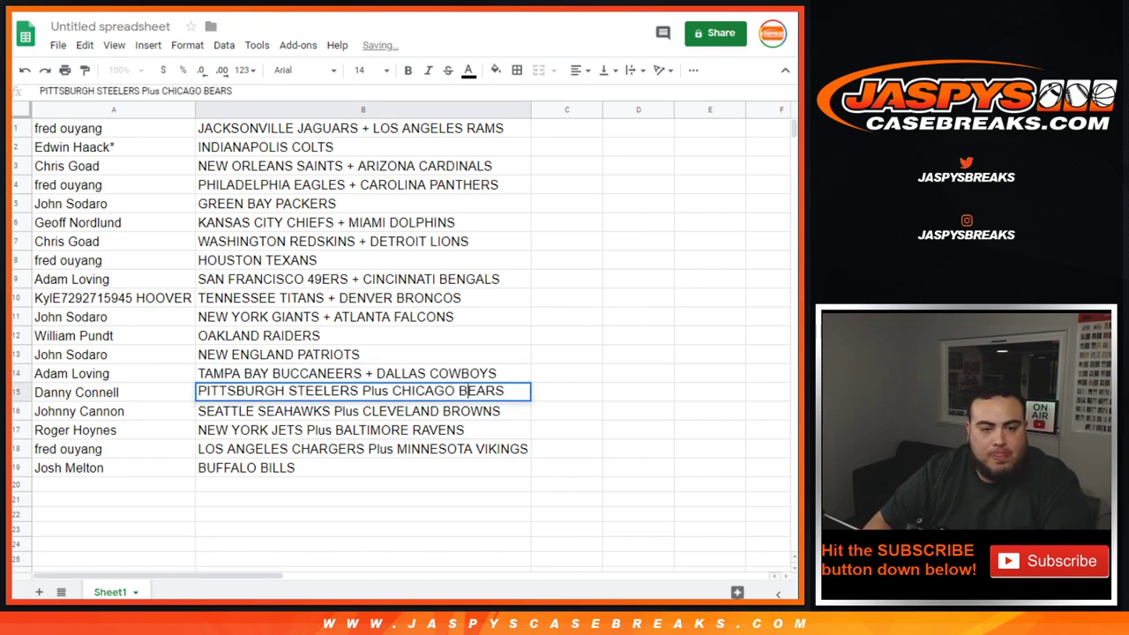
{"action": "key", "text": "BackSpace"}
{"action": "key", "text": "BackSpace"}
{"action": "key", "text": "BackSpace"}
{"action": "key", "text": "BackSpace"}
{"action": "type", "text": "+"}
{"action": "key", "text": "Return"}
Replace "Plus" with "+" in B16 so the entry reads "SEATTLE SEAHAWKS + CLEVELAND BROWNS"
{"action": "key", "text": "Return"}
{"action": "key", "text": "Left"}
{"action": "key", "text": "Left"}
{"action": "key", "text": "Left"}
{"action": "key", "text": "Left"}
{"action": "key", "text": "Left"}
{"action": "key", "text": "Left"}
{"action": "key", "text": "Left"}
{"action": "key", "text": "Left"}
{"action": "key", "text": "Left"}
{"action": "key", "text": "Left"}
{"action": "key", "text": "Left"}
{"action": "key", "text": "BackSpace"}
{"action": "key", "text": "BackSpace"}
{"action": "key", "text": "BackSpace"}
{"action": "key", "text": "BackSpace"}
{"action": "type", "text": "+"}
{"action": "key", "text": "Return"}
Replace "Plus" with "+" in B17 so the entry reads "NEW YORK JETS + BALTIMORE RAVENS"
{"action": "key", "text": "Return"}
{"action": "key", "text": "Left"}
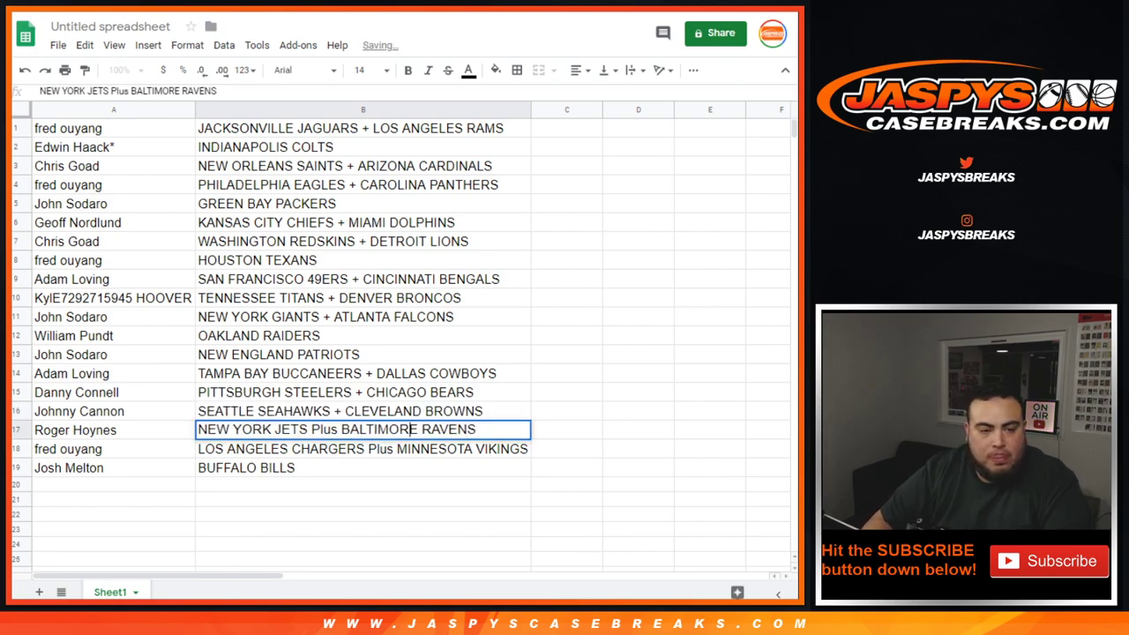
{"action": "key", "text": "BackSpace"}
{"action": "key", "text": "BackSpace"}
{"action": "key", "text": "BackSpace"}
{"action": "key", "text": "BackSpace"}
{"action": "type", "text": "+"}
{"action": "key", "text": "Return"}
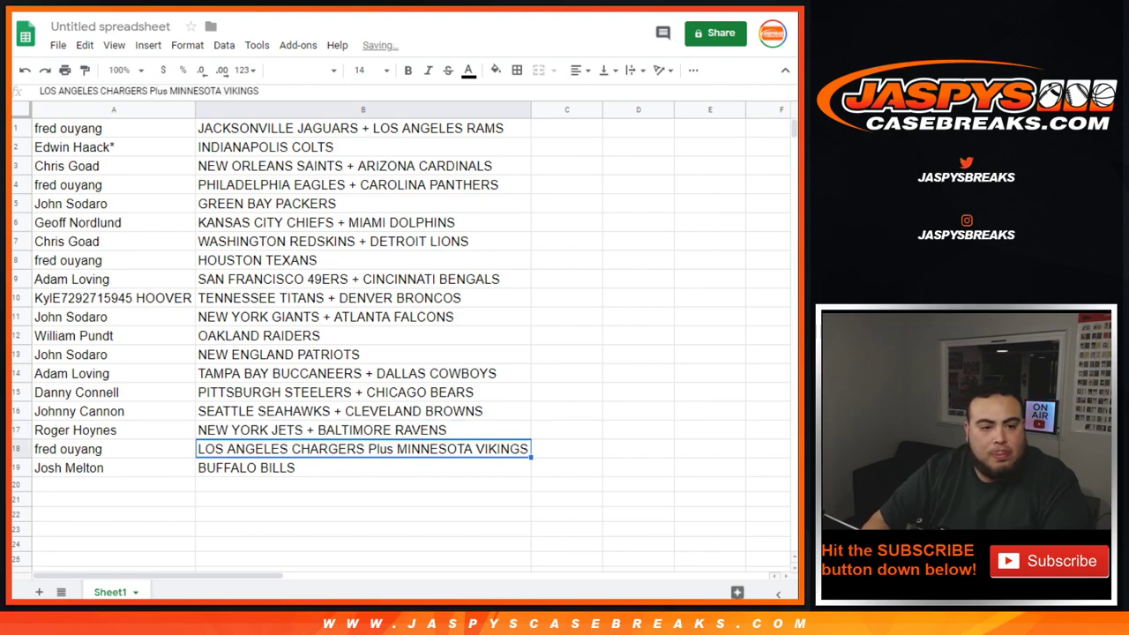
Replace "Plus" with "+" in B18 so the entry reads "LOS ANGELES CHARGERS + MINNESOTA VIKINGS"
{"action": "key", "text": "Return"}
{"action": "key", "text": "Left"}
{"action": "key", "text": "Left"}
{"action": "key", "text": "Left"}
{"action": "key", "text": "Left"}
{"action": "key", "text": "Left"}
{"action": "key", "text": "Left"}
{"action": "key", "text": "Left"}
{"action": "key", "text": "Left"}
{"action": "key", "text": "Left"}
{"action": "key", "text": "Left"}
{"action": "key", "text": "Left"}
{"action": "key", "text": "Left"}
{"action": "key", "text": "Left"}
{"action": "key", "text": "Left"}
{"action": "key", "text": "Left"}
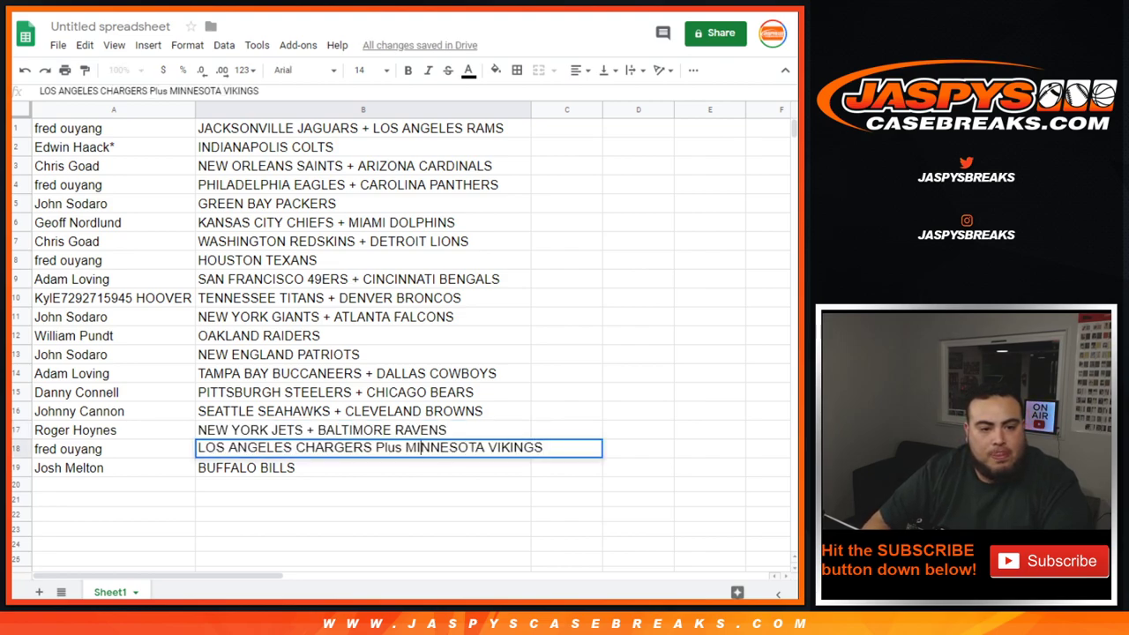
{"action": "key", "text": "BackSpace"}
{"action": "key", "text": "BackSpace"}
{"action": "key", "text": "BackSpace"}
{"action": "key", "text": "BackSpace"}
{"action": "type", "text": "+"}
{"action": "key", "text": "Return"}
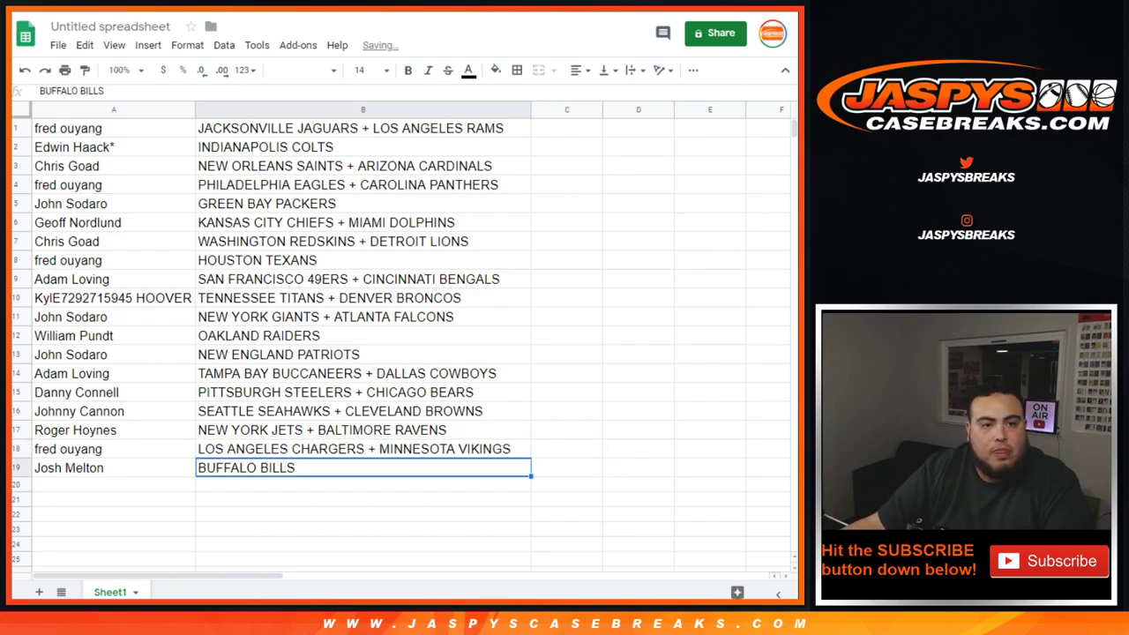
Sort the whole sheet from A to Z by the team names in column B
{"action": "left_click", "coordinate": [523, 109]}
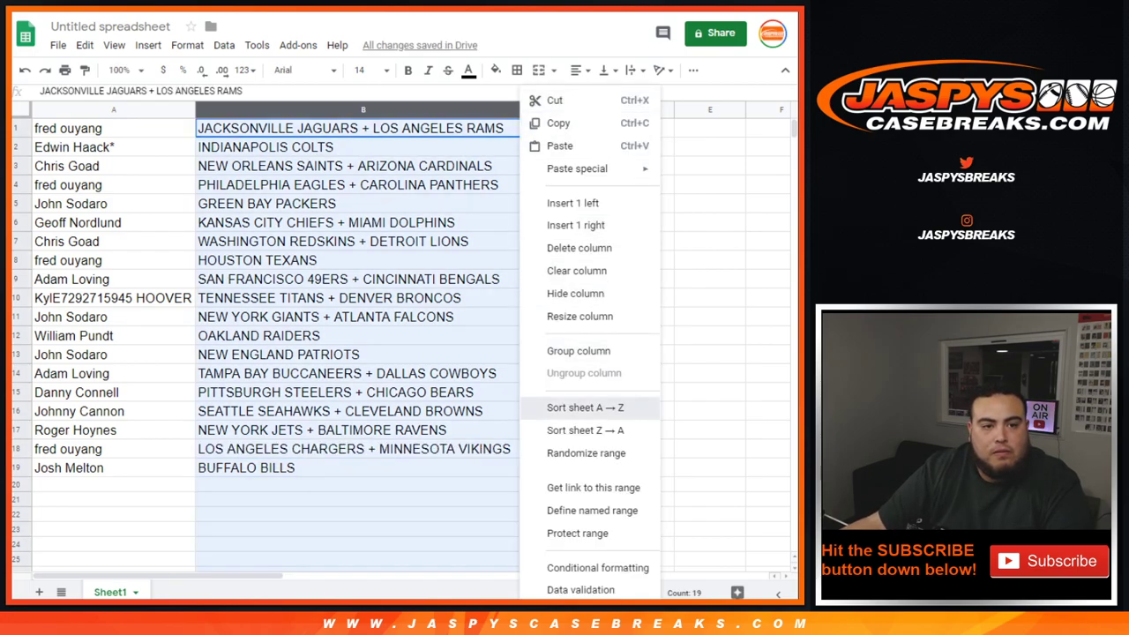
{"action": "left_click", "coordinate": [617, 407]}
Apply all borders to the name and team table A1:B19 and centre its text horizontally
{"action": "left_click_drag", "start_coordinate": [88, 128], "coordinate": [476, 467]}
{"action": "left_click", "coordinate": [517, 70]}
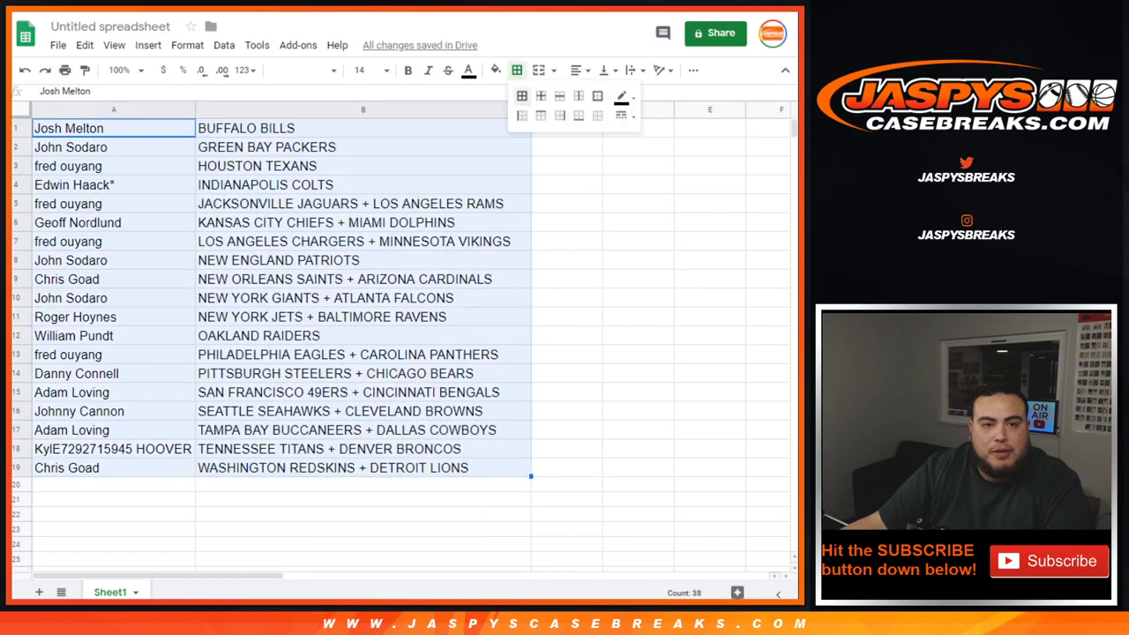
{"action": "left_click", "coordinate": [521, 96]}
{"action": "left_click", "coordinate": [579, 69]}
{"action": "left_click", "coordinate": [595, 95]}
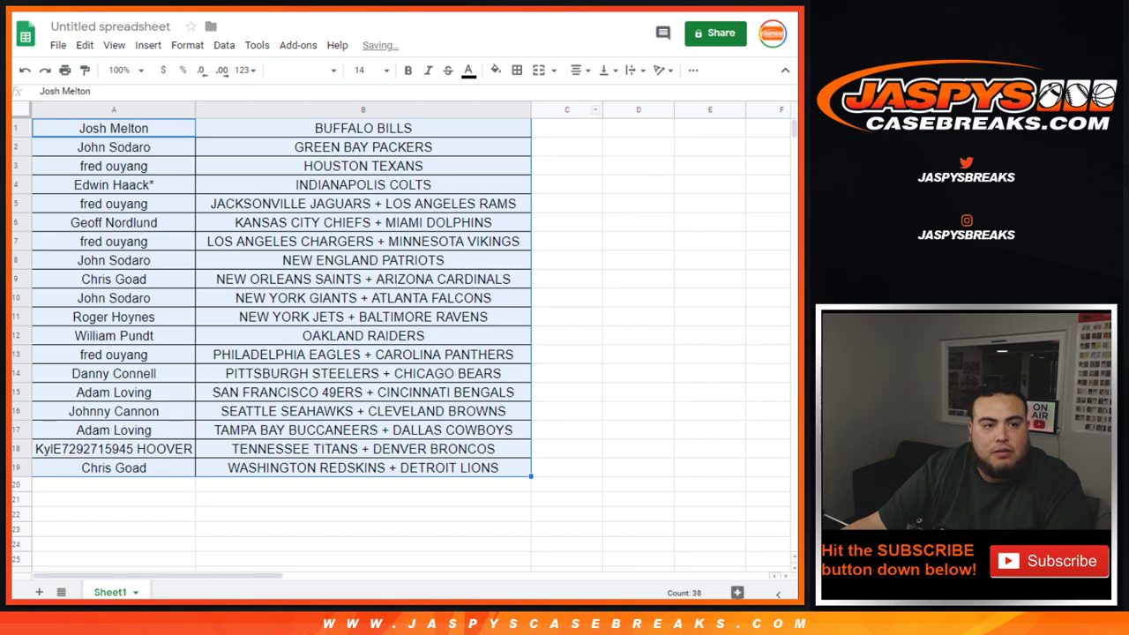
Switch to the break's product page and copy "2013 PANINI PROMINENCE FOOTBALL 1-BOX BREAK #11" from its title
{"action": "key", "text": "ctrl+Tab"}
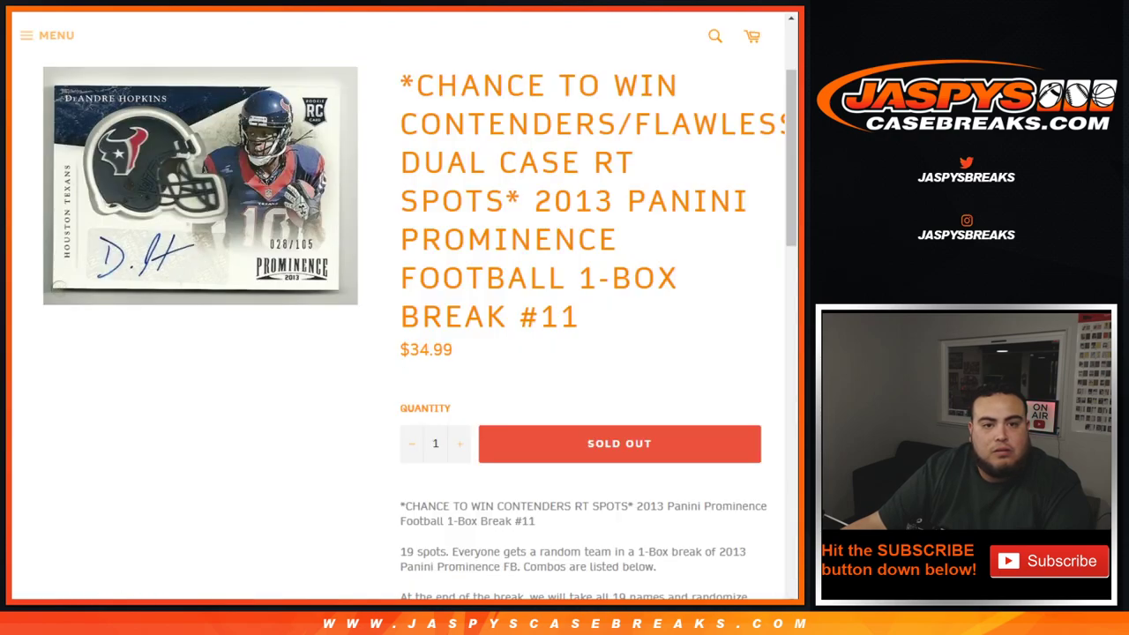
{"action": "left_click_drag", "start_coordinate": [535, 201], "coordinate": [579, 316]}
{"action": "key", "text": "ctrl+c"}
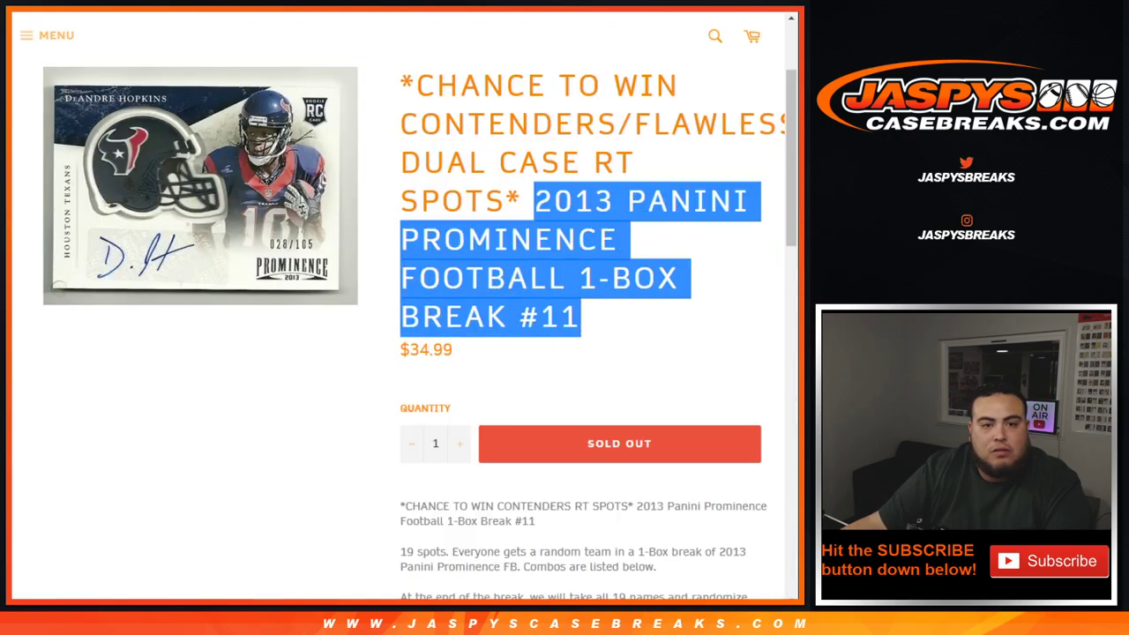
Return to the spreadsheet and rename it "MON. 1/6 - 2013 PANINI PROMINENCE FOOTBALL 1-BOX BREAK #11 RT"
{"action": "key", "text": "ctrl+shift+Tab"}
{"action": "left_click", "coordinate": [111, 26]}
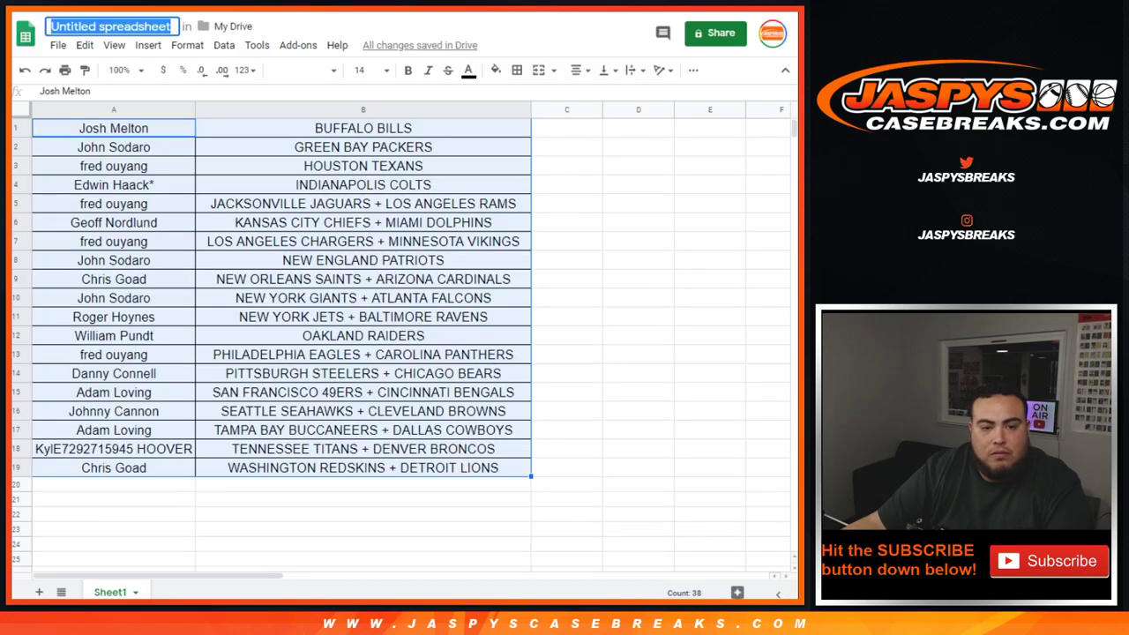
{"action": "type", "text": "MON. 11/"}
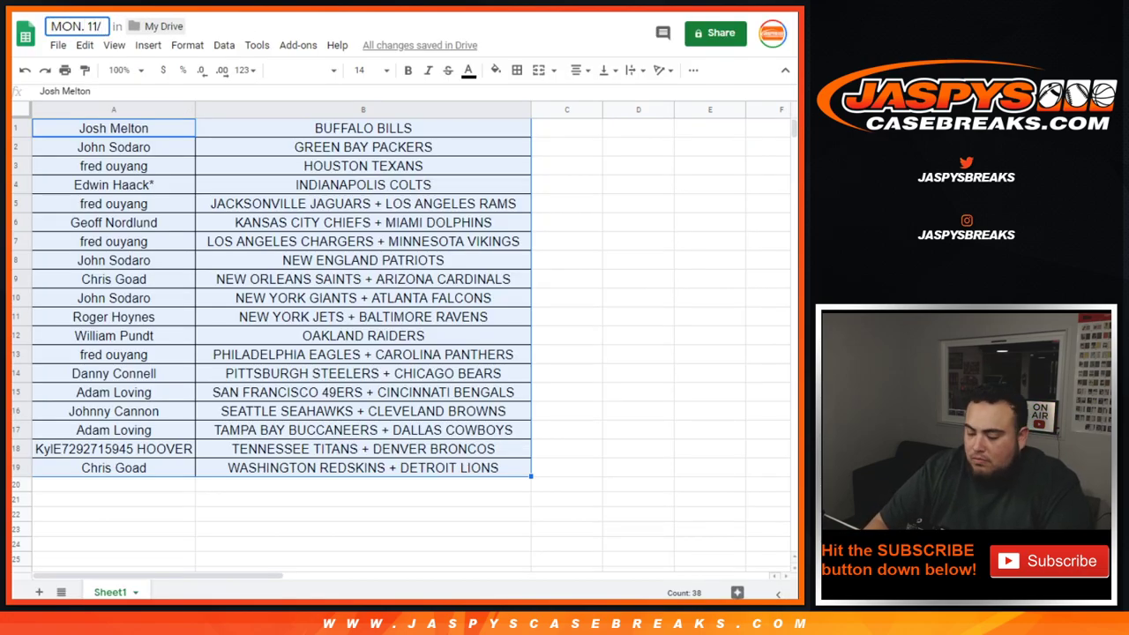
{"action": "key", "text": "BackSpace"}
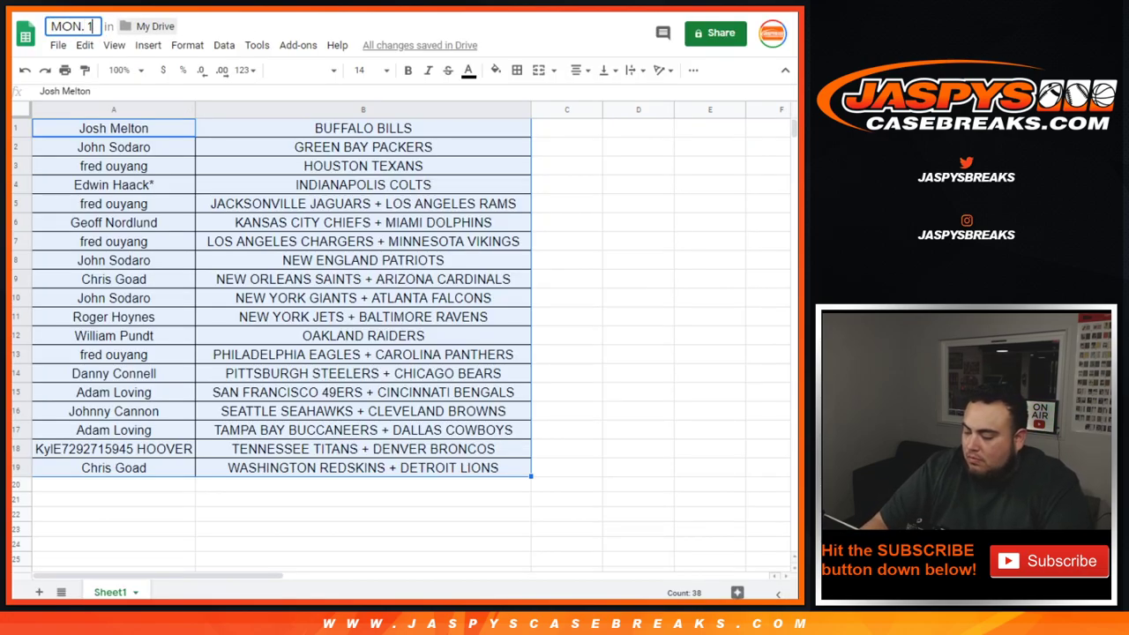
{"action": "type", "text": "/6 -"}
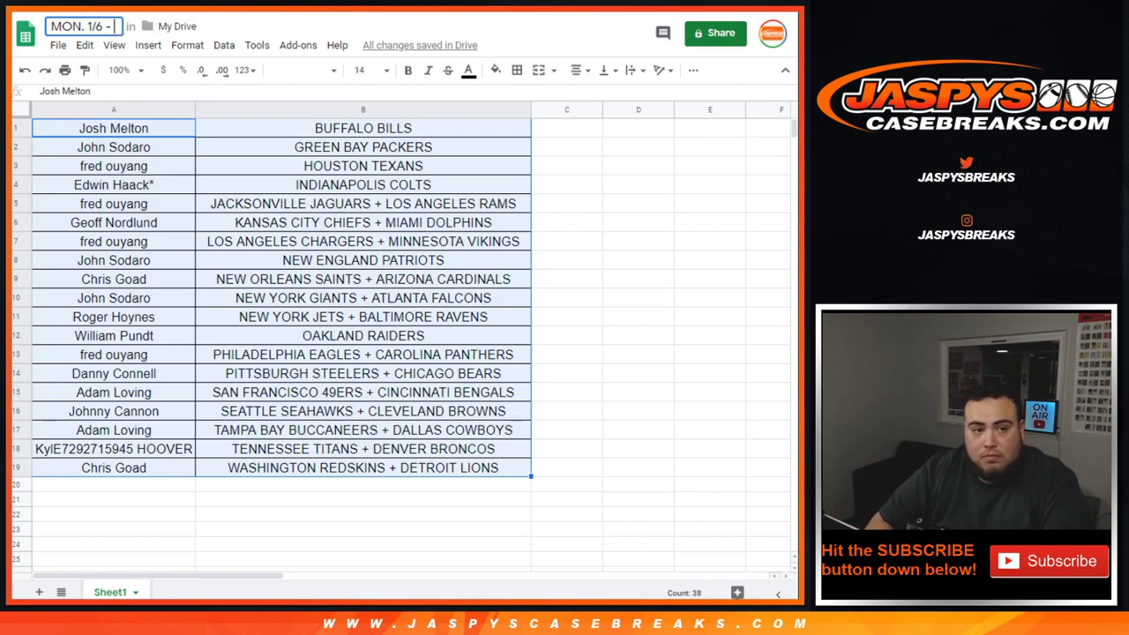
{"action": "key", "text": "ctrl+v"}
{"action": "type", "text": "RT"}
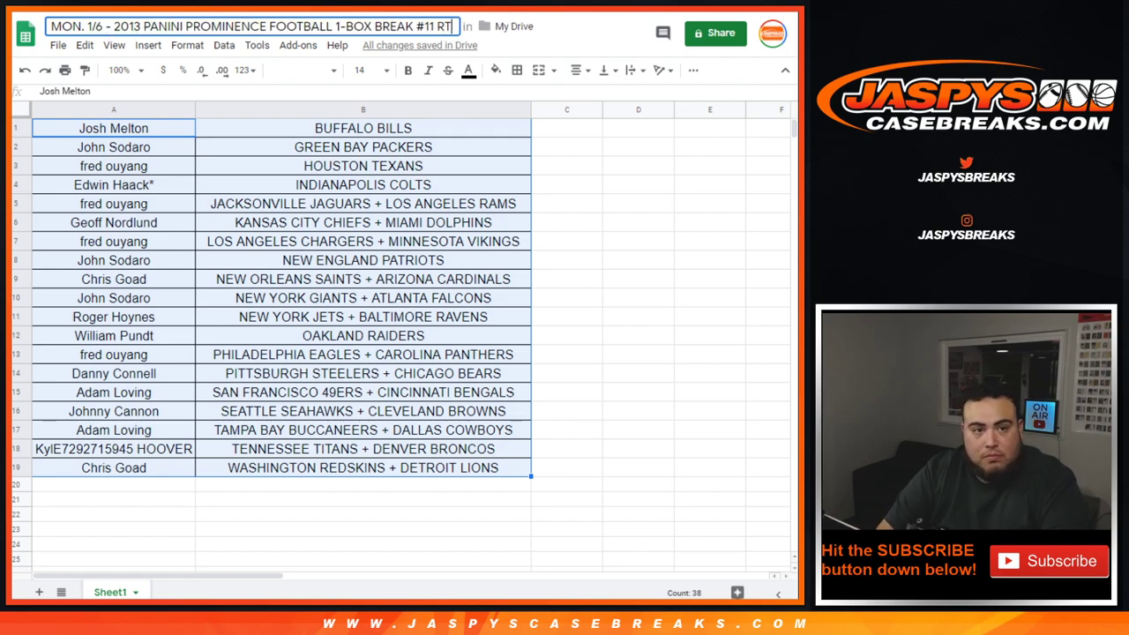
{"action": "key", "text": "Return"}
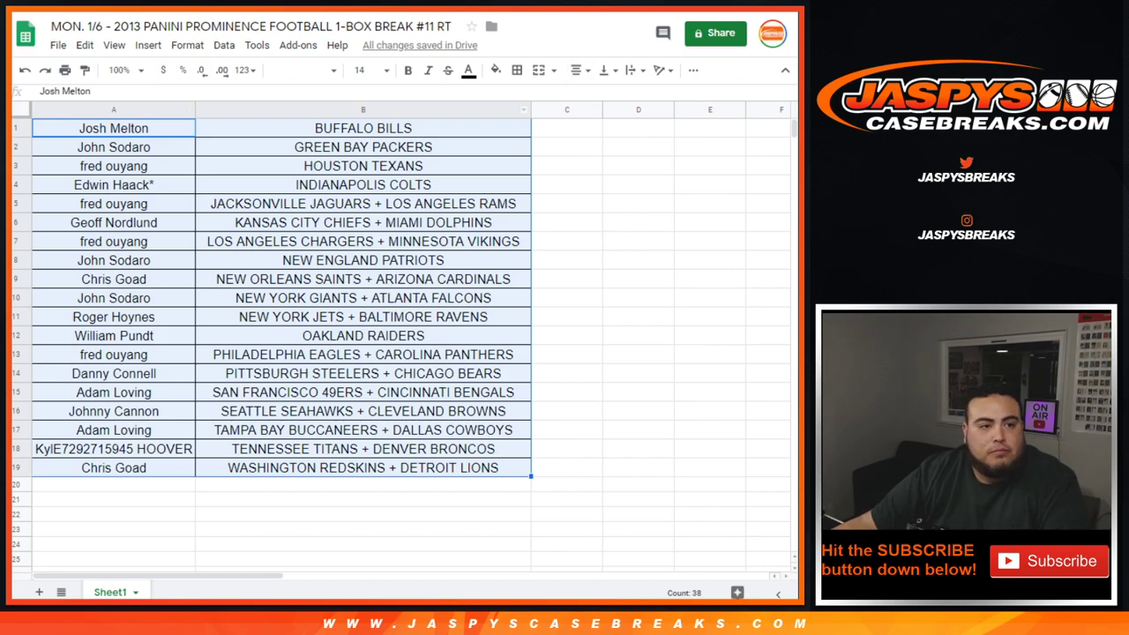
Print the current sheet in portrait orientation with the workbook title included in the header
{"action": "left_click", "coordinate": [64, 70]}
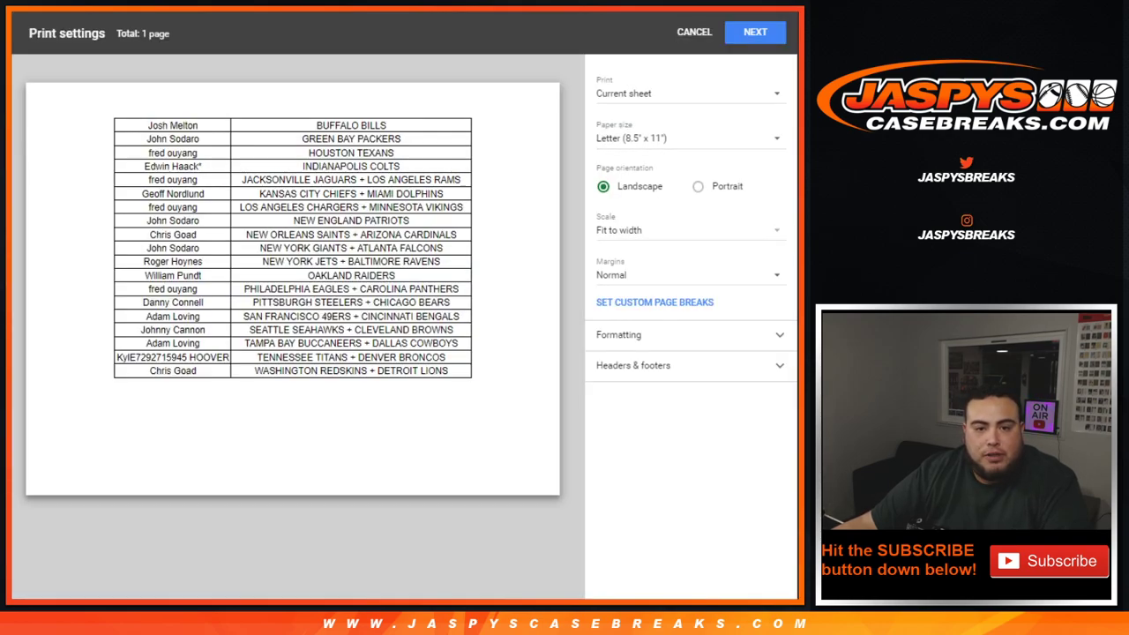
{"action": "left_click", "coordinate": [697, 186]}
{"action": "left_click", "coordinate": [633, 365]}
{"action": "left_click", "coordinate": [603, 420]}
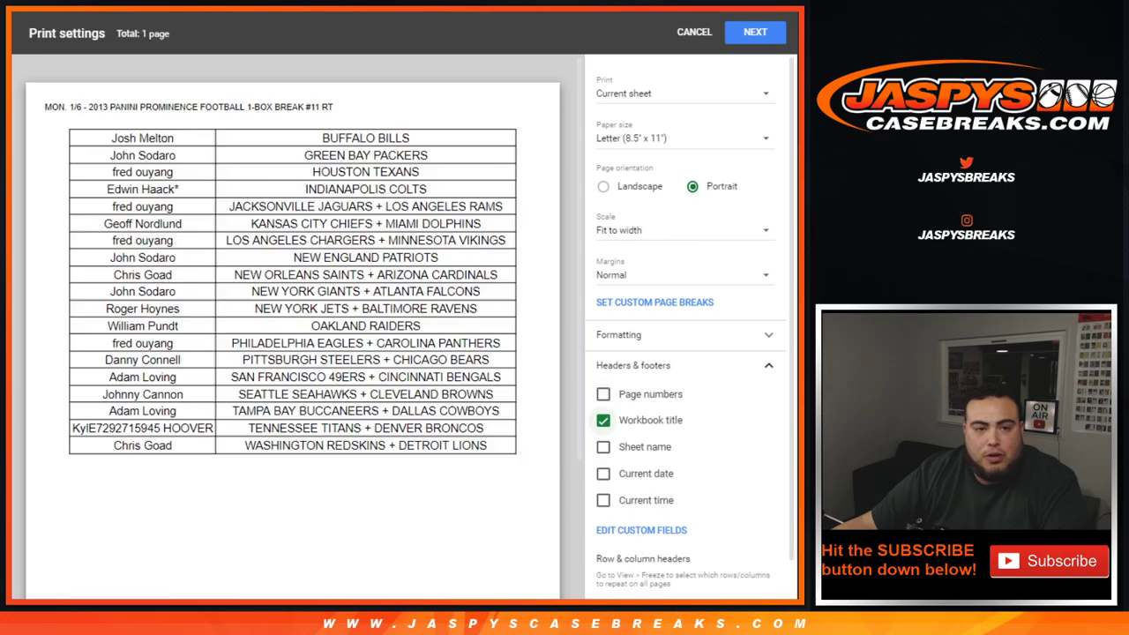
{"action": "left_click", "coordinate": [755, 32]}
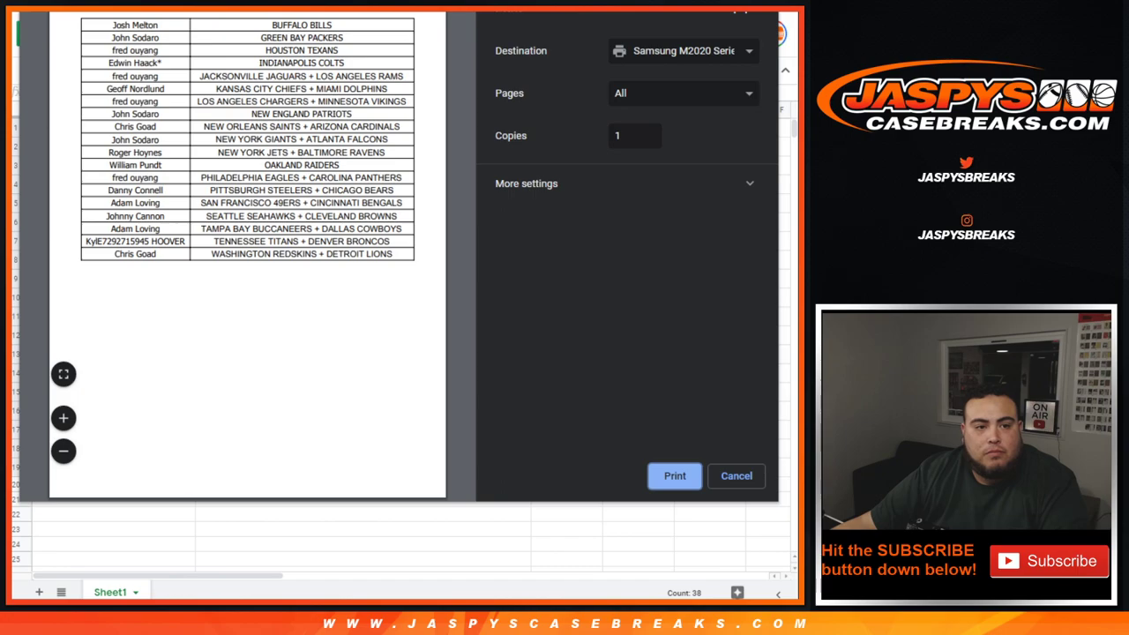
{"action": "key", "text": "Return"}
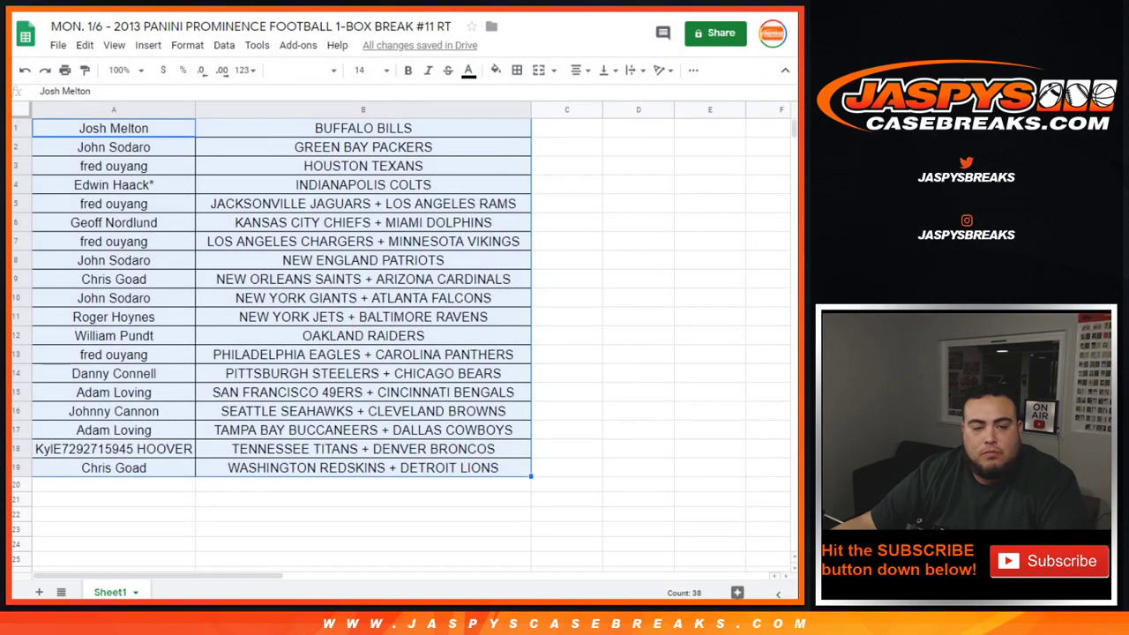